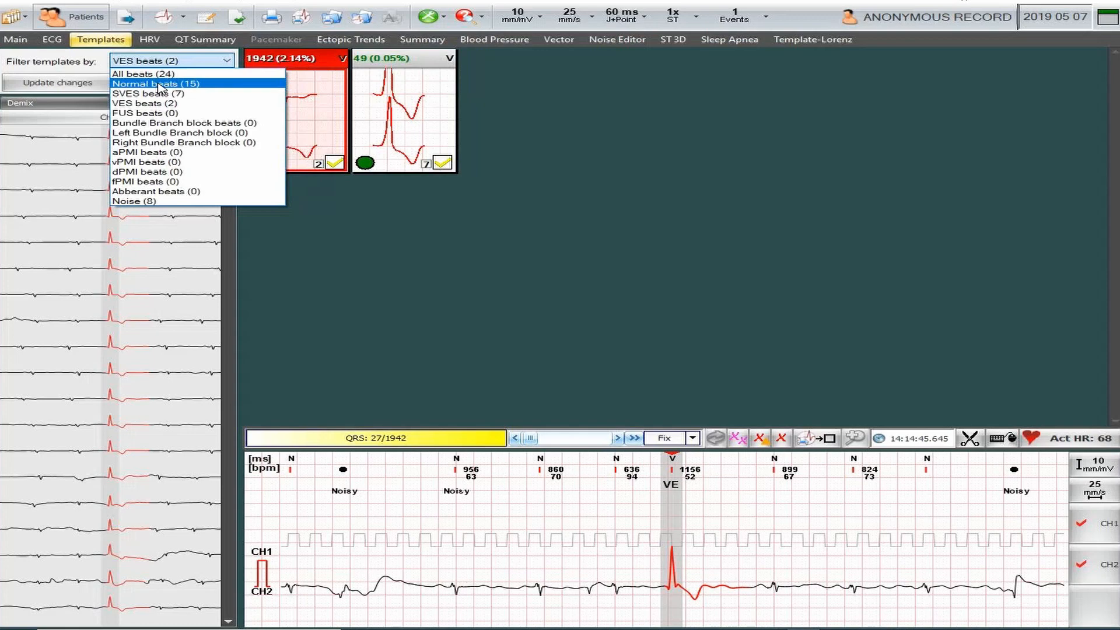
- Filter the templates to normal beats and view the superimposed demix curves of template 3
click(161, 86)
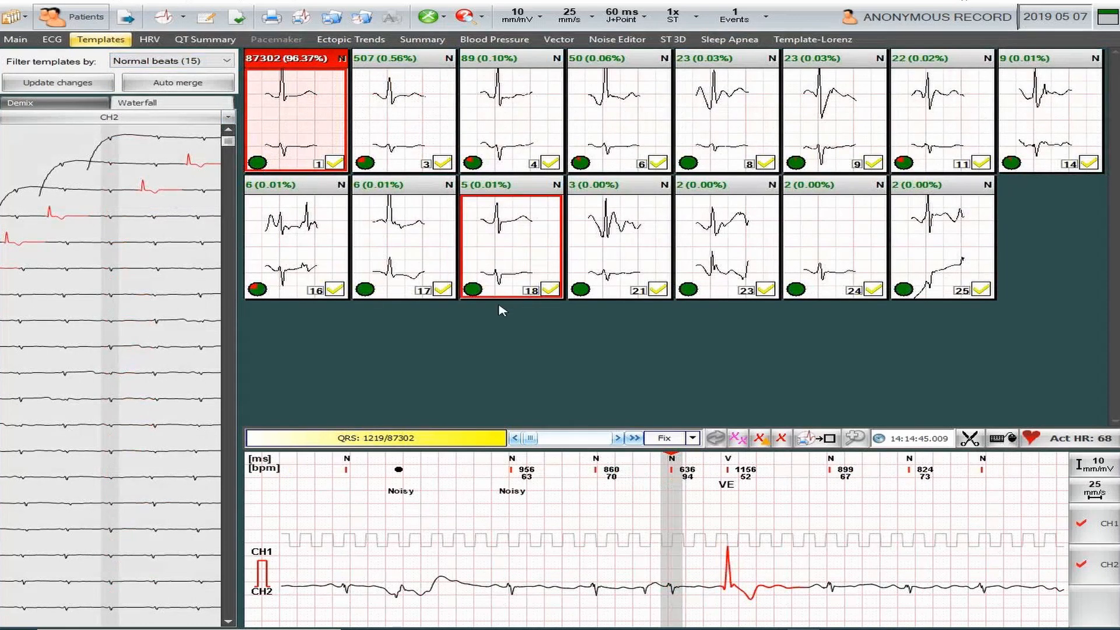
click(49, 105)
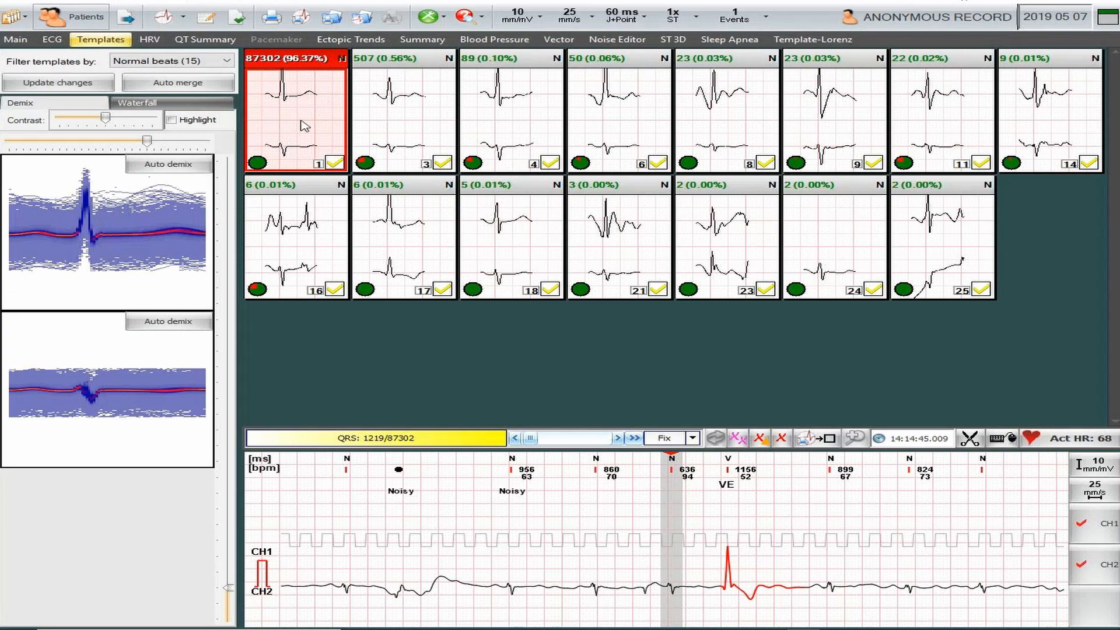
click(412, 126)
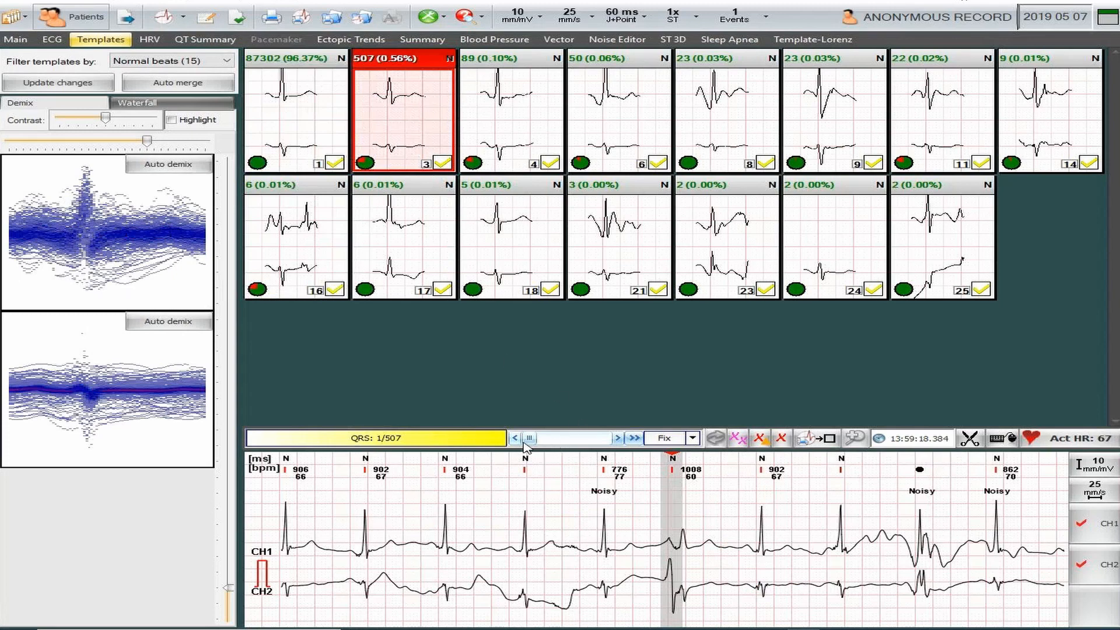
mouse_move(529, 438)
mouse_down()
mouse_move(615, 443)
mouse_move(528, 453)
mouse_up()
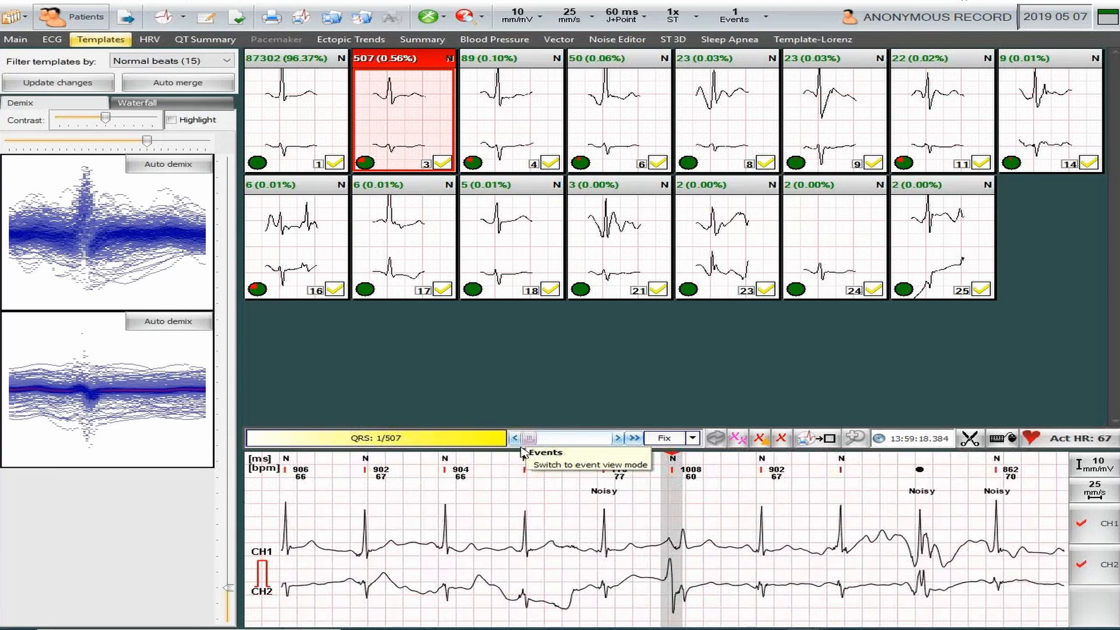
- In template 3's waterfall view, reclassify the two beats with upright CH2 spikes, QRS 466 and 468, as Ventricular
click(207, 101)
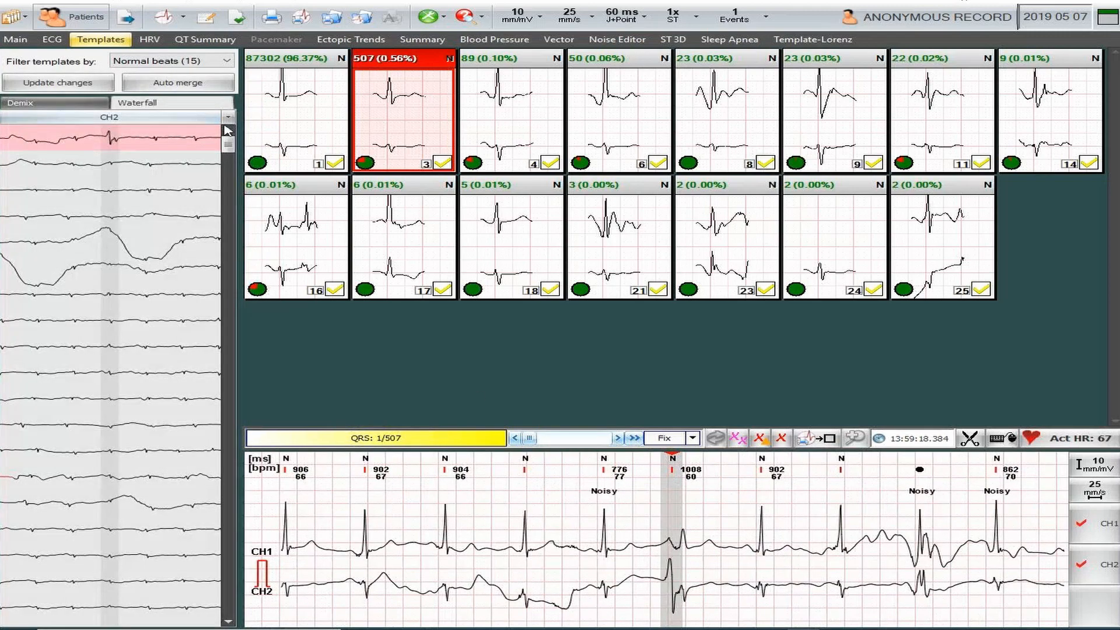
drag(228, 161, 226, 598)
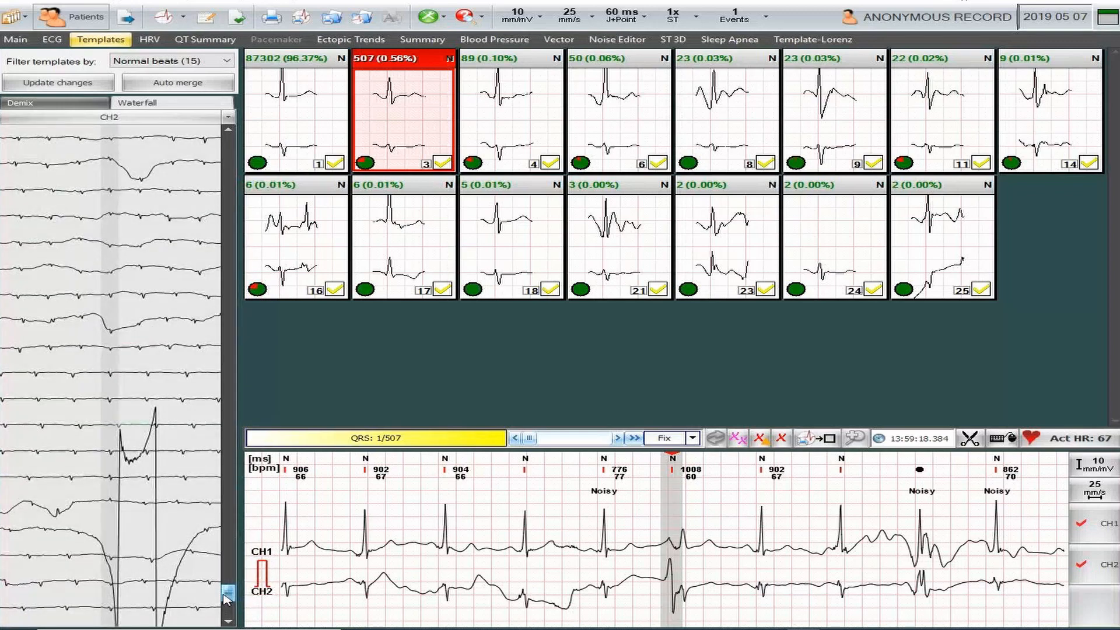
drag(227, 598, 227, 582)
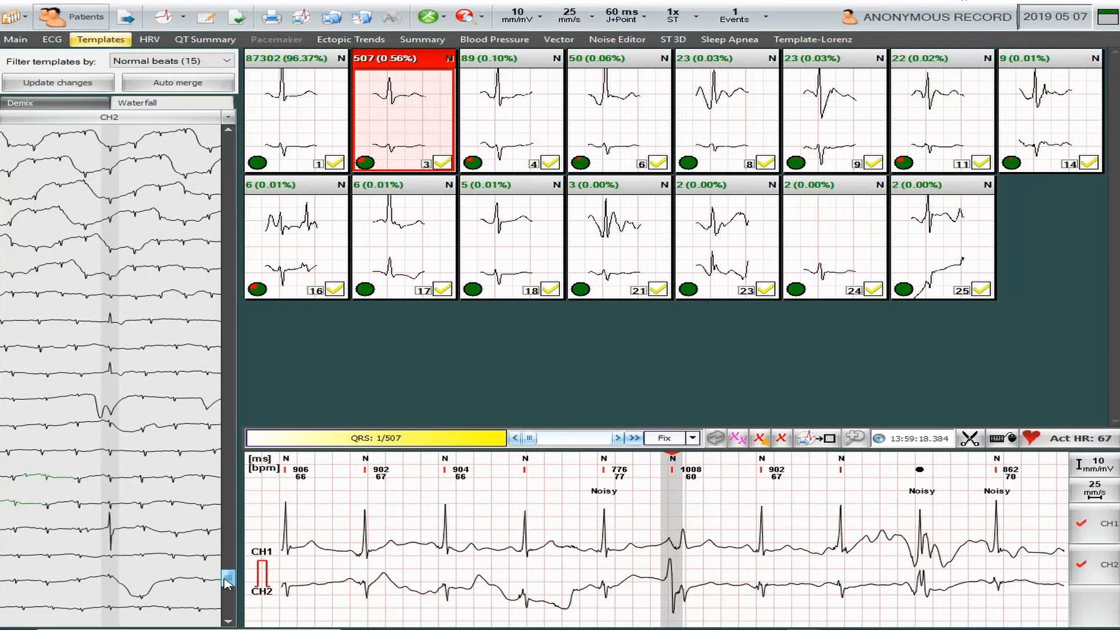
click(123, 323)
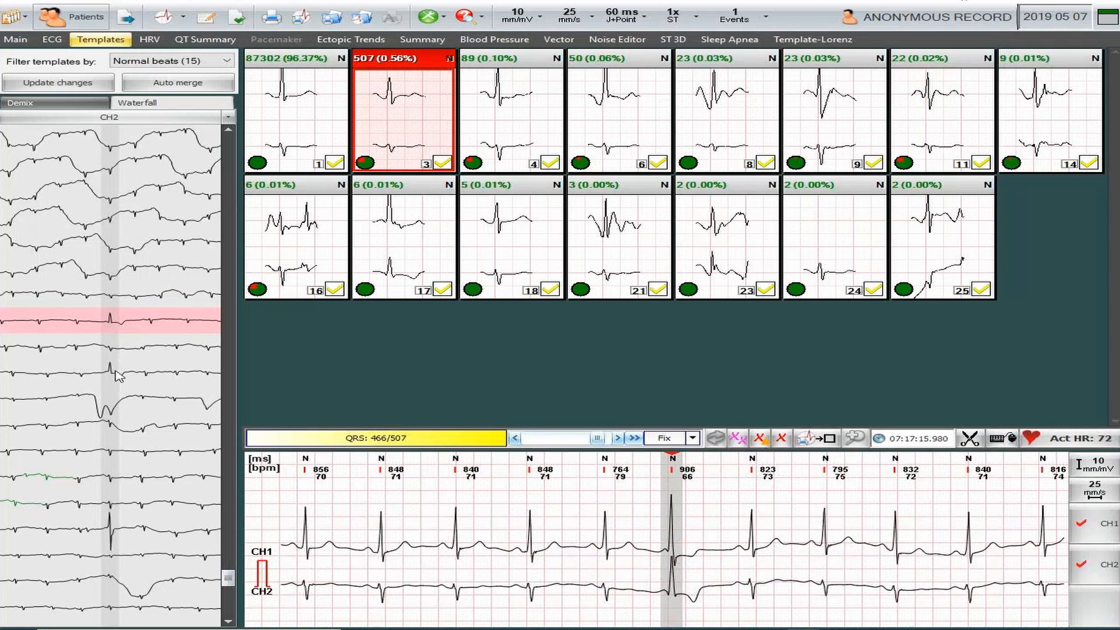
click(135, 376)
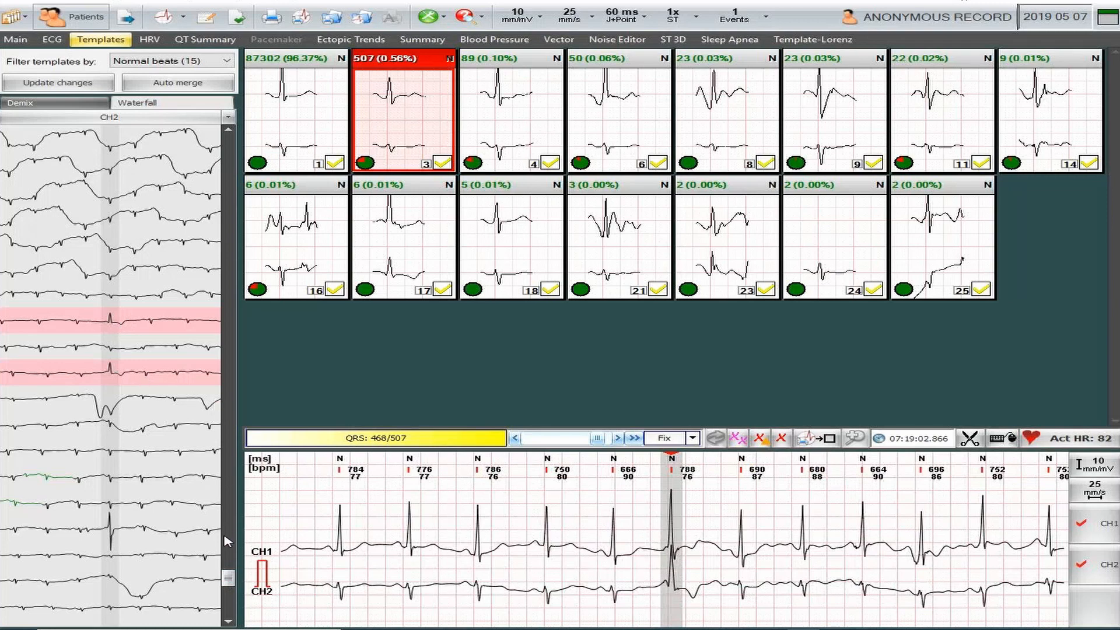
drag(229, 579, 173, 205)
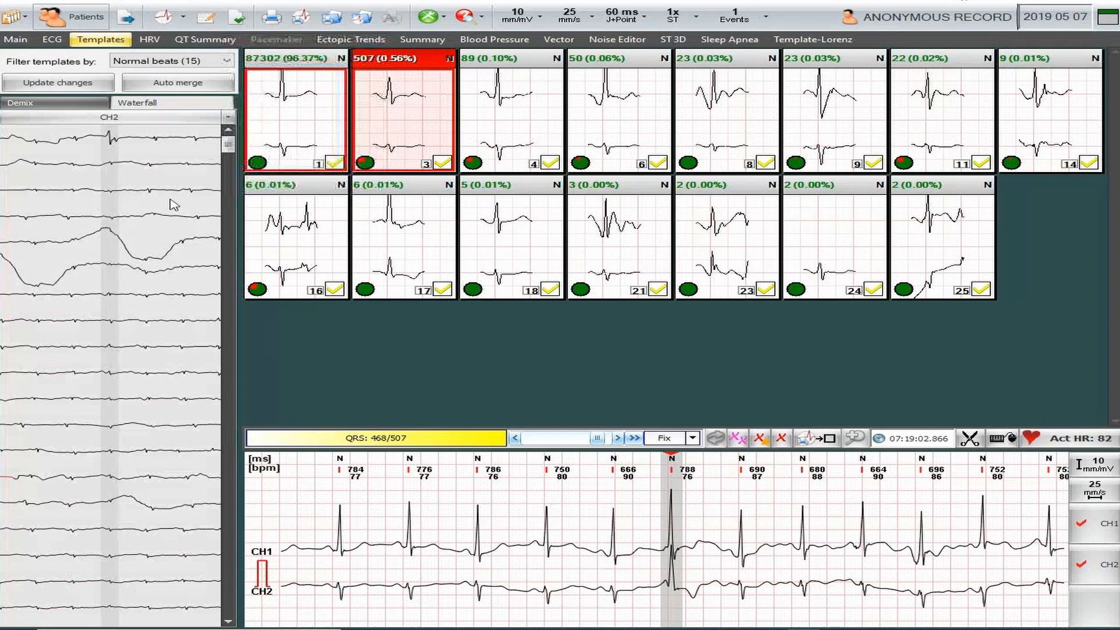
right_click(109, 321)
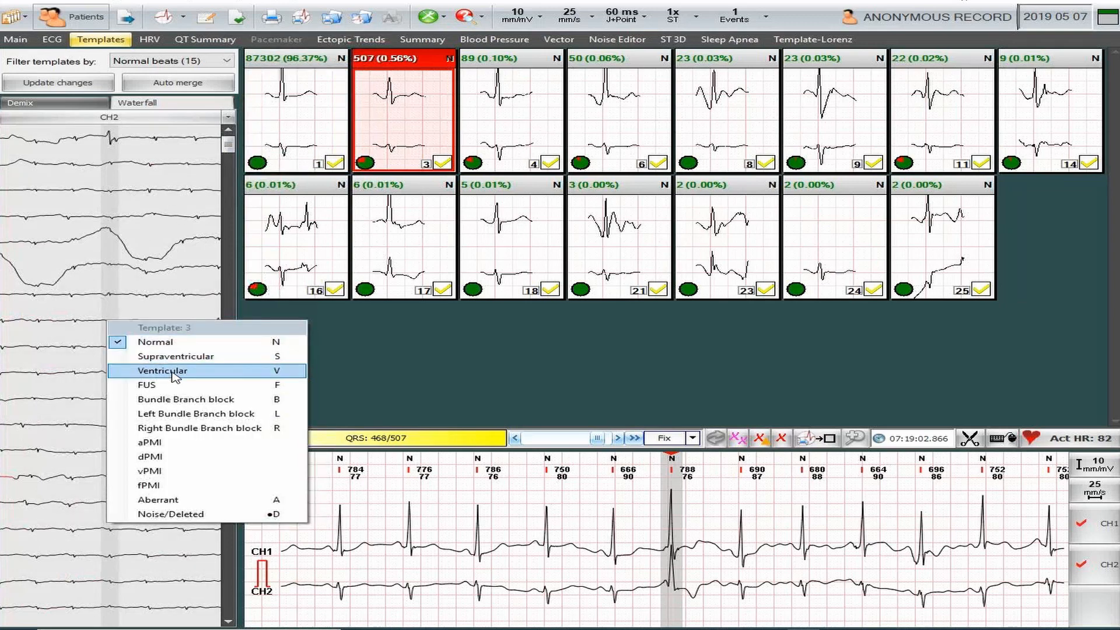
click(174, 374)
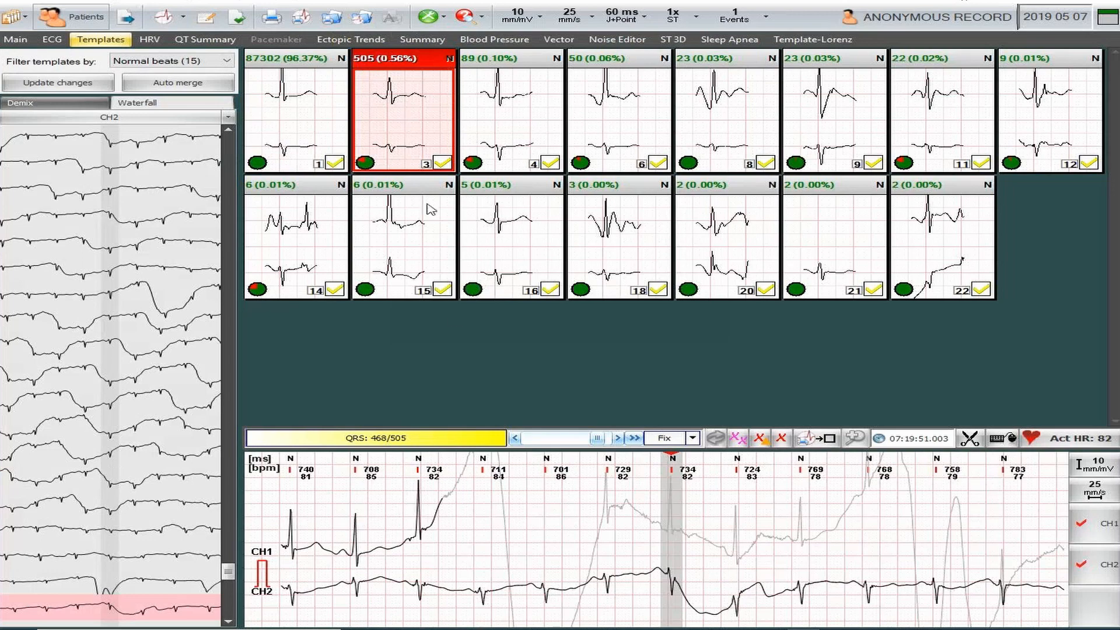
- Filter the templates to VES beats and auto-merge the new two-beat ventricular template with the similar one
click(226, 61)
click(165, 109)
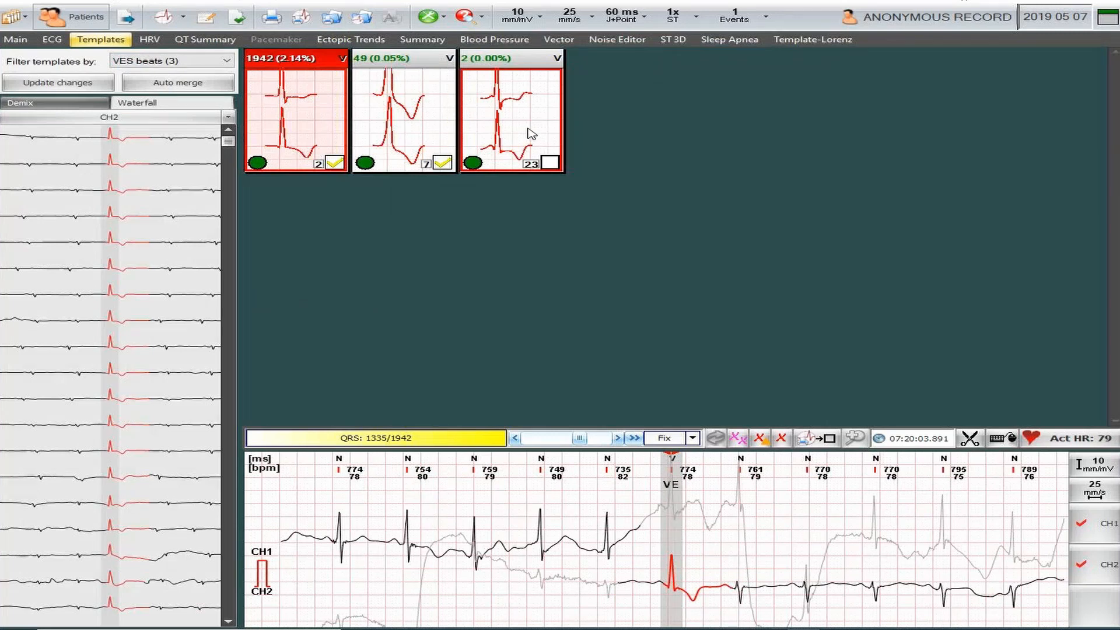
click(190, 85)
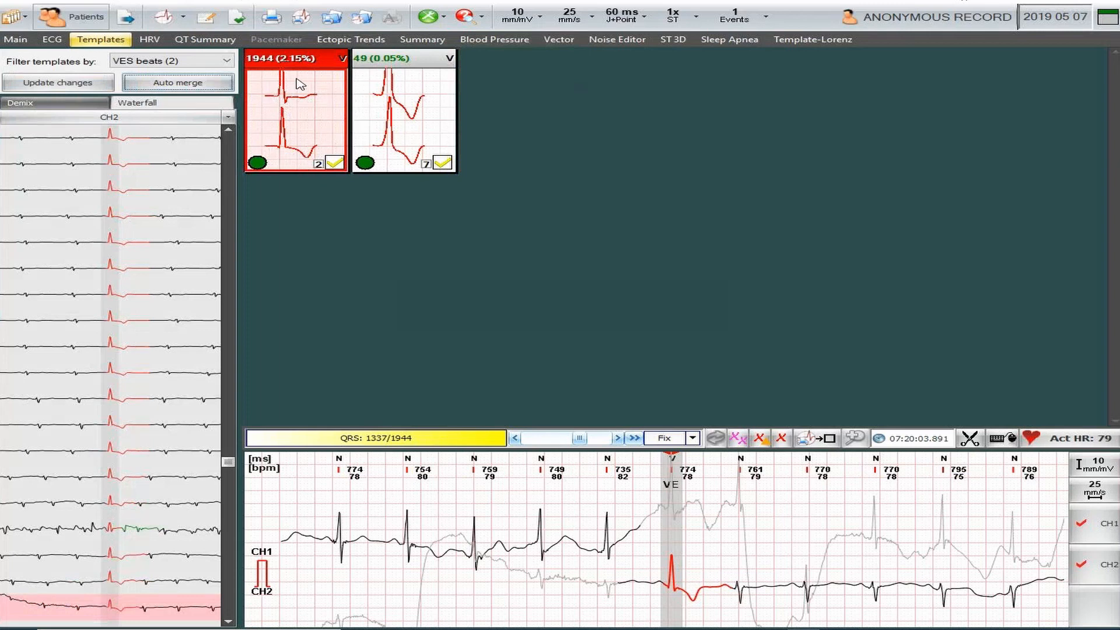
- Filter the templates back to normal beats and select template 3
click(226, 61)
click(224, 104)
click(419, 120)
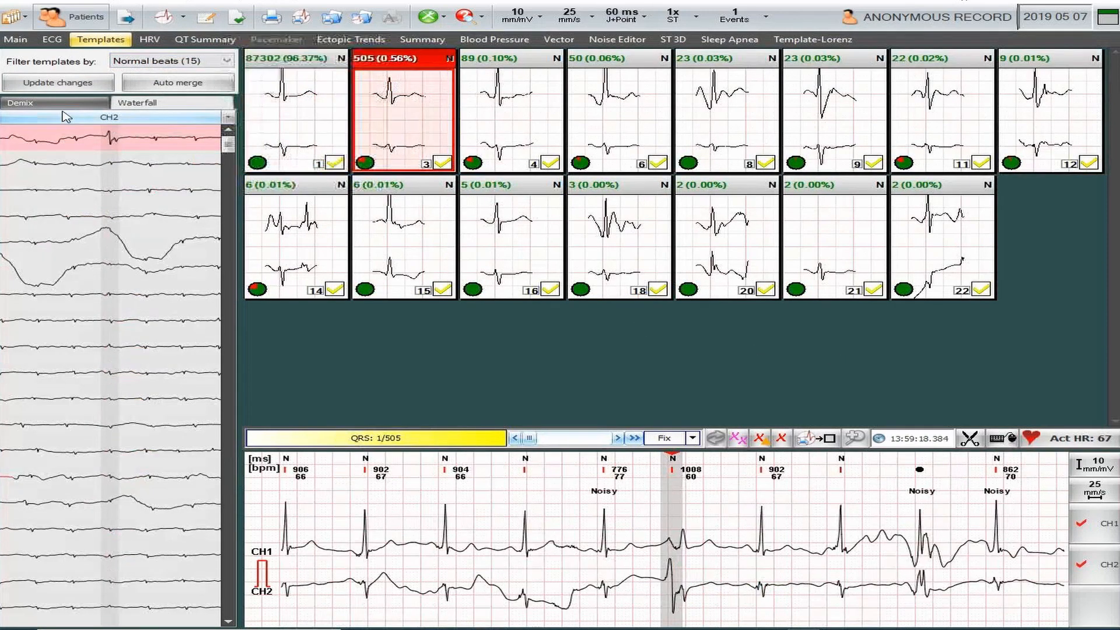
- Examine the superimposed demix curves of normal templates 4, 6, 8, 22, 21, 20 and 18
click(515, 130)
click(625, 135)
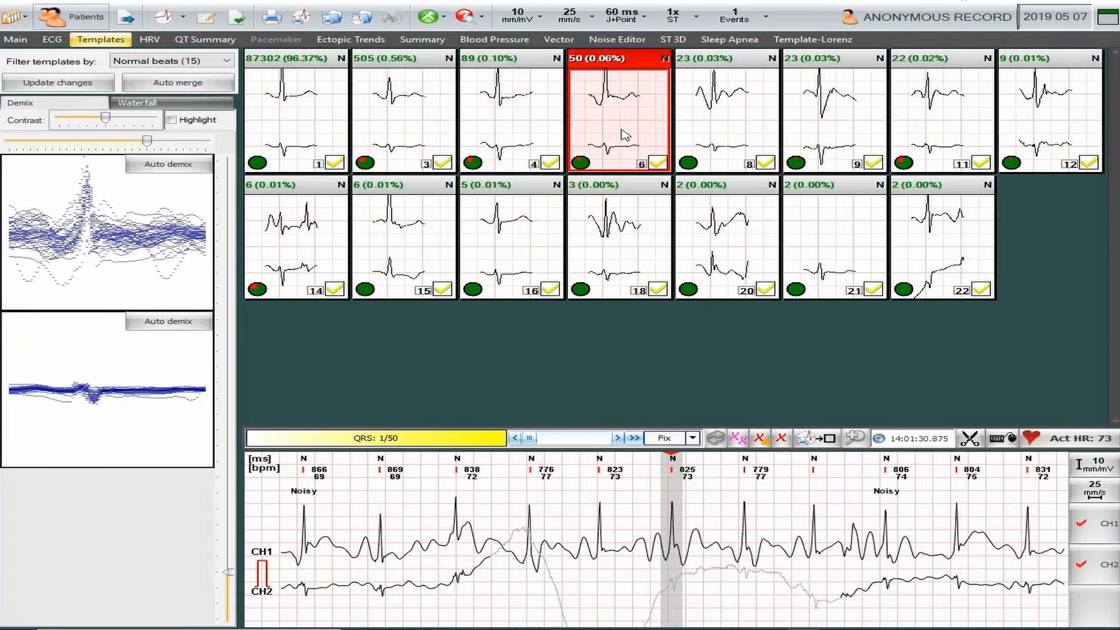
click(722, 136)
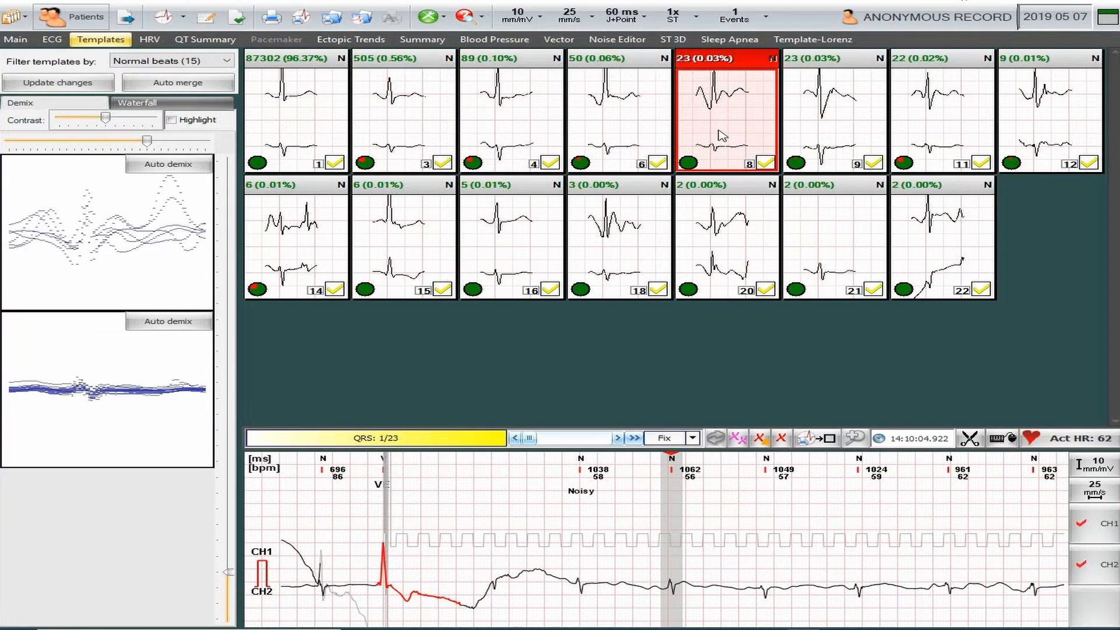
click(953, 255)
click(840, 252)
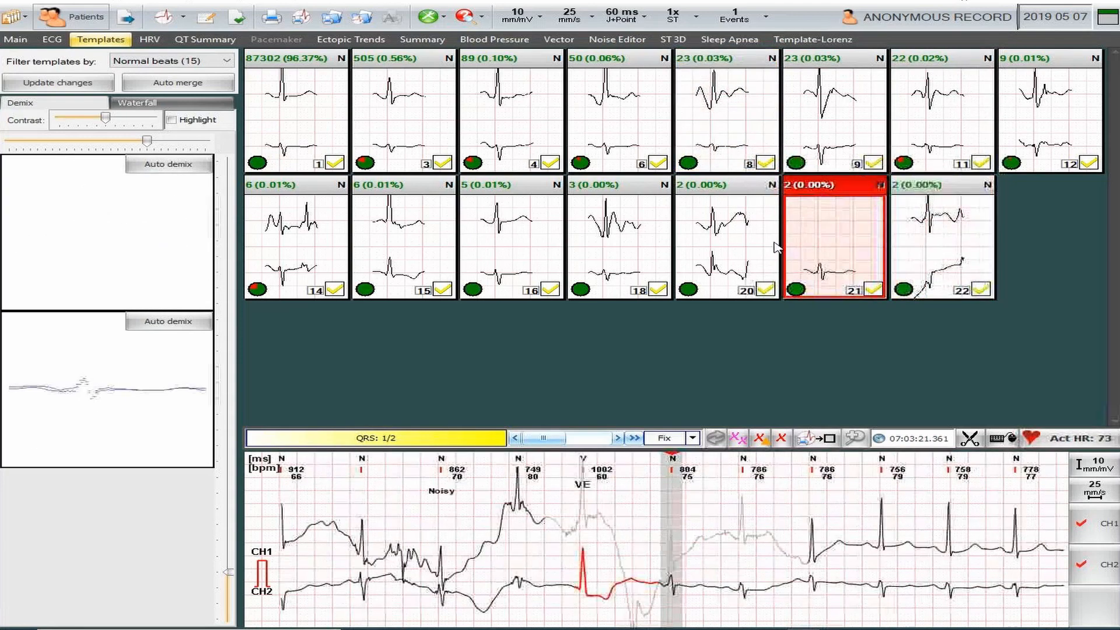
click(736, 244)
click(622, 252)
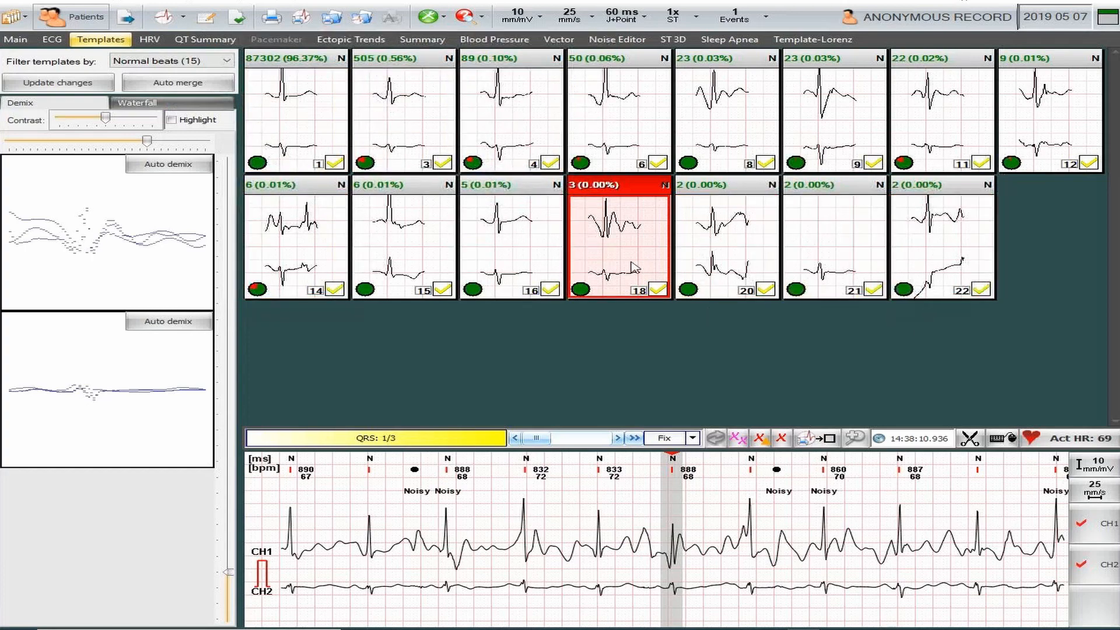
- Check the individual beats of normal templates 22, 21, 20, 18 and 16 in the waterfall view
click(198, 104)
click(937, 251)
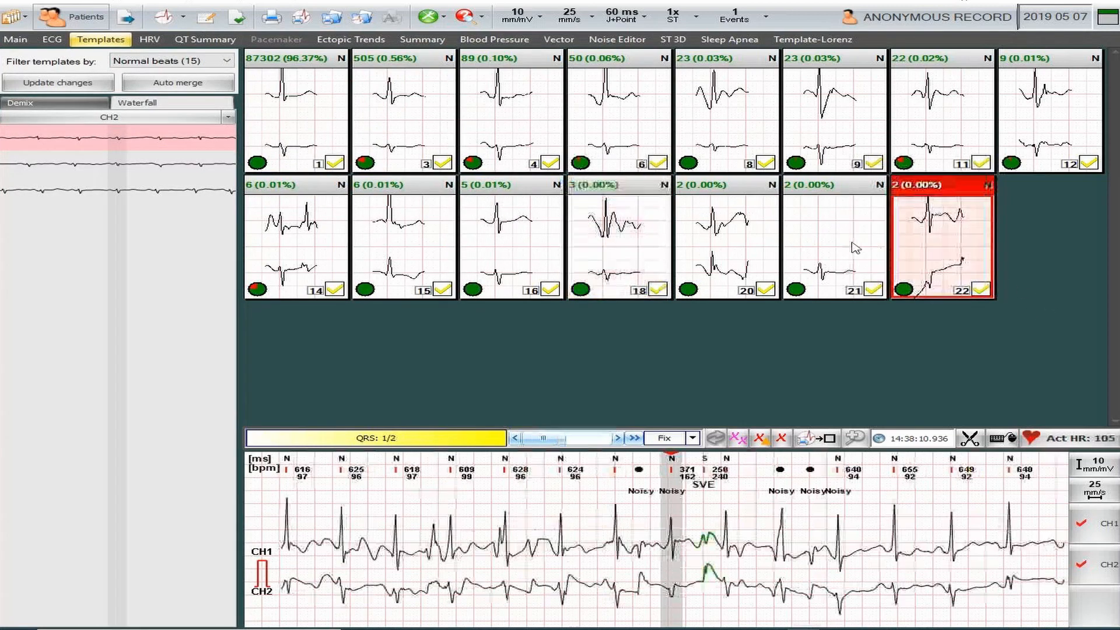
click(839, 245)
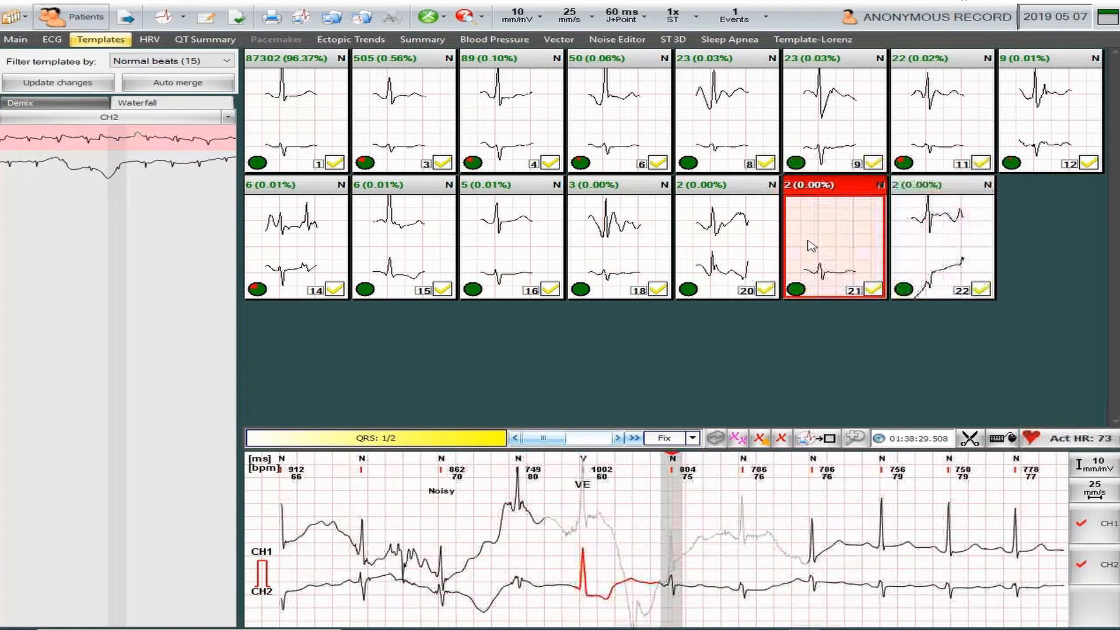
click(731, 251)
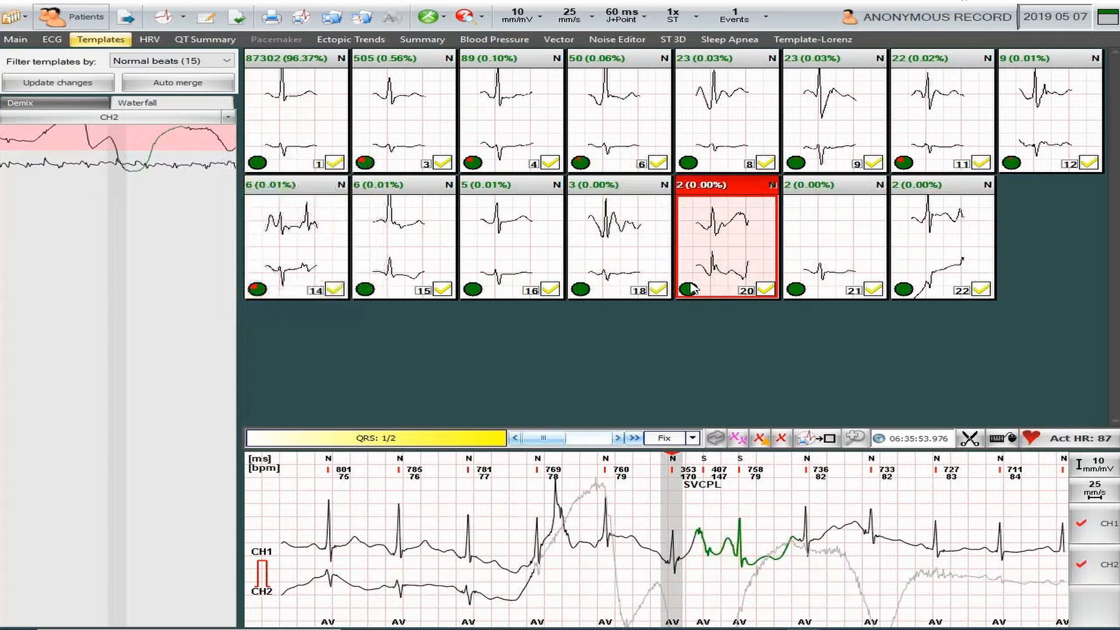
click(626, 252)
click(522, 258)
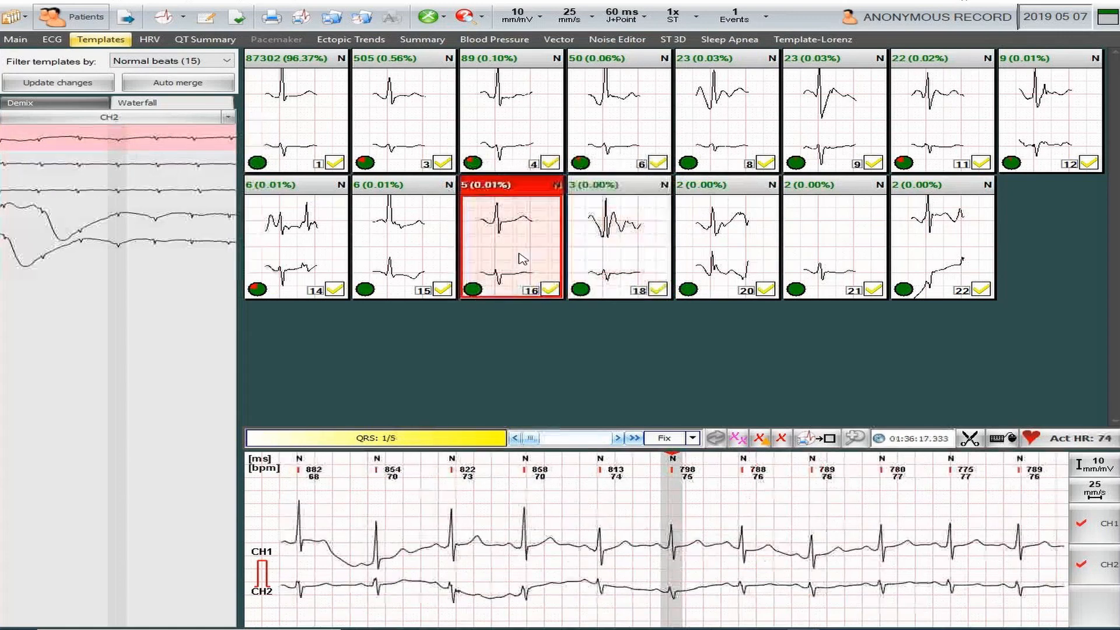
- Reclassify the last three beats of template 15, those with upright CH2 spikes, as Ventricular
click(410, 234)
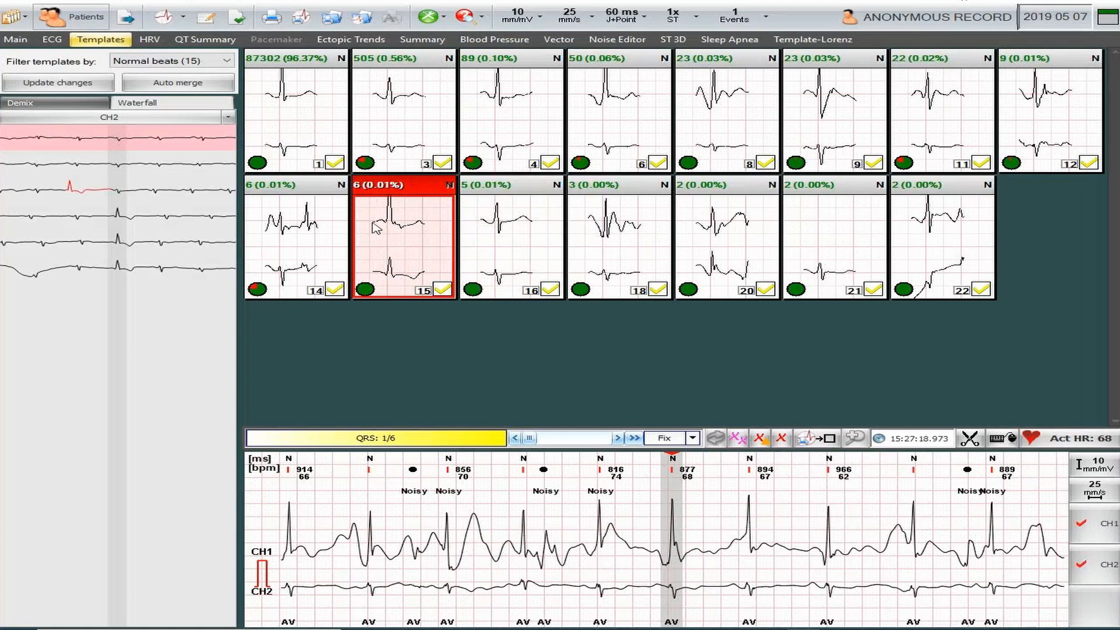
click(122, 217)
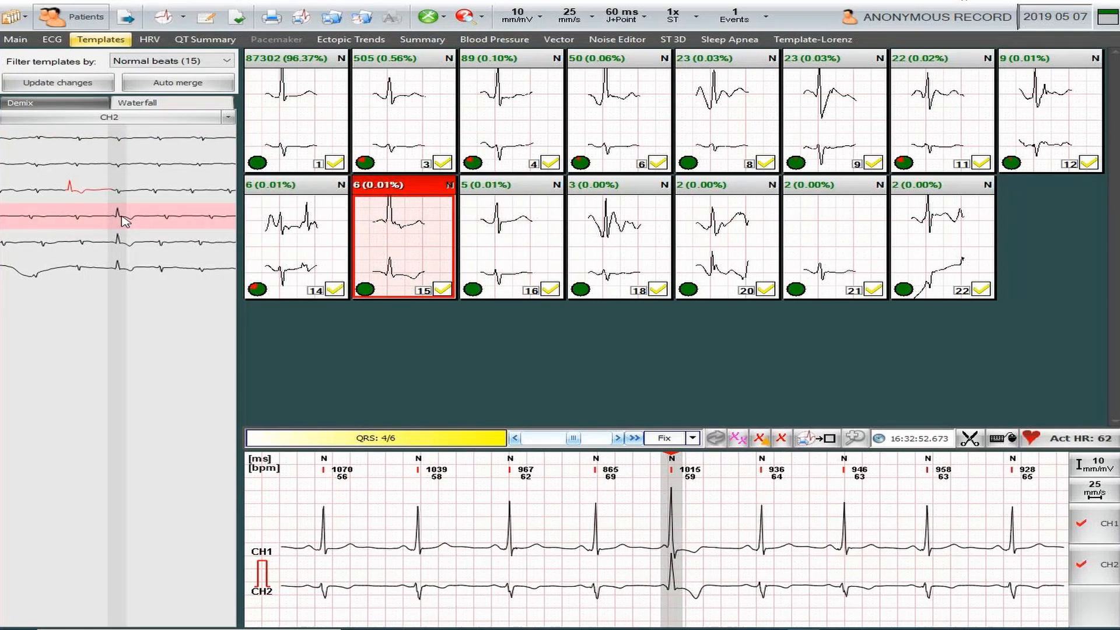
click(123, 245)
click(122, 270)
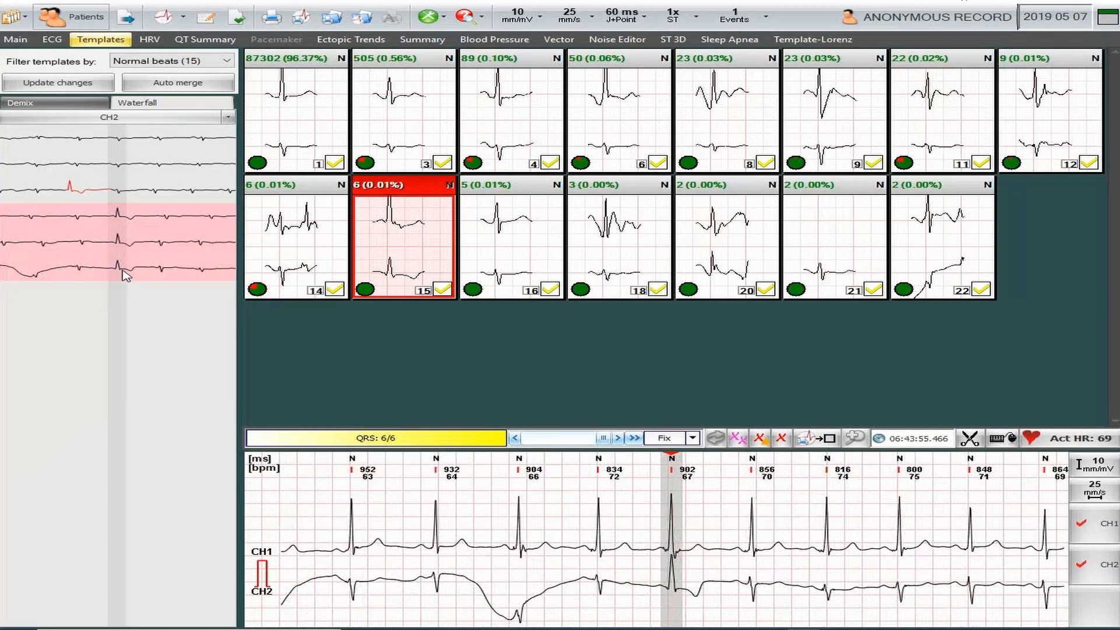
right_click(125, 251)
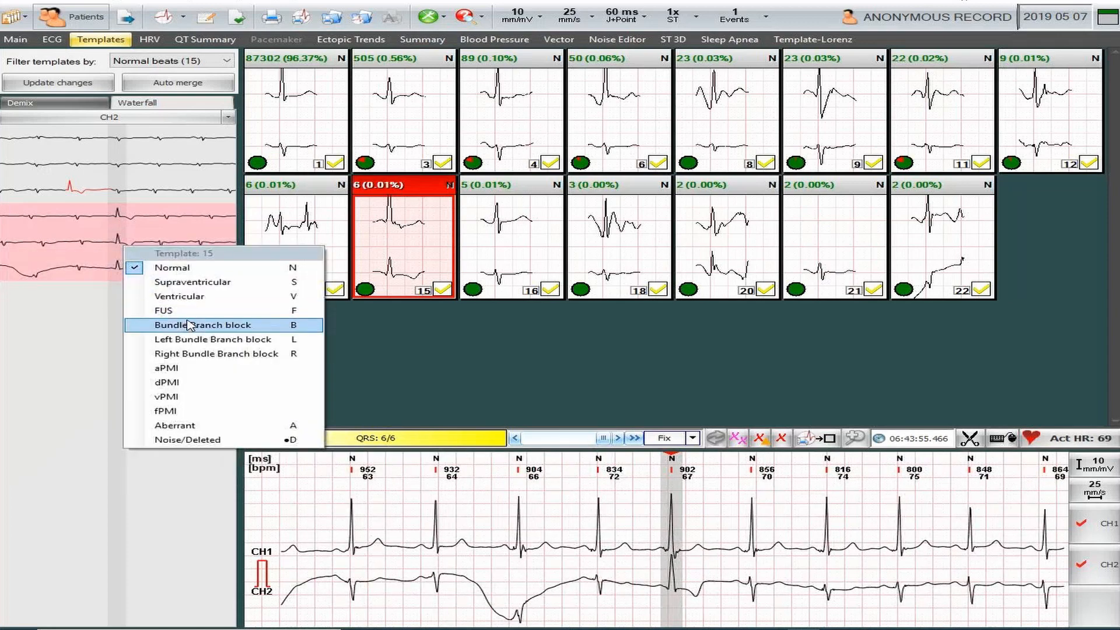
click(198, 303)
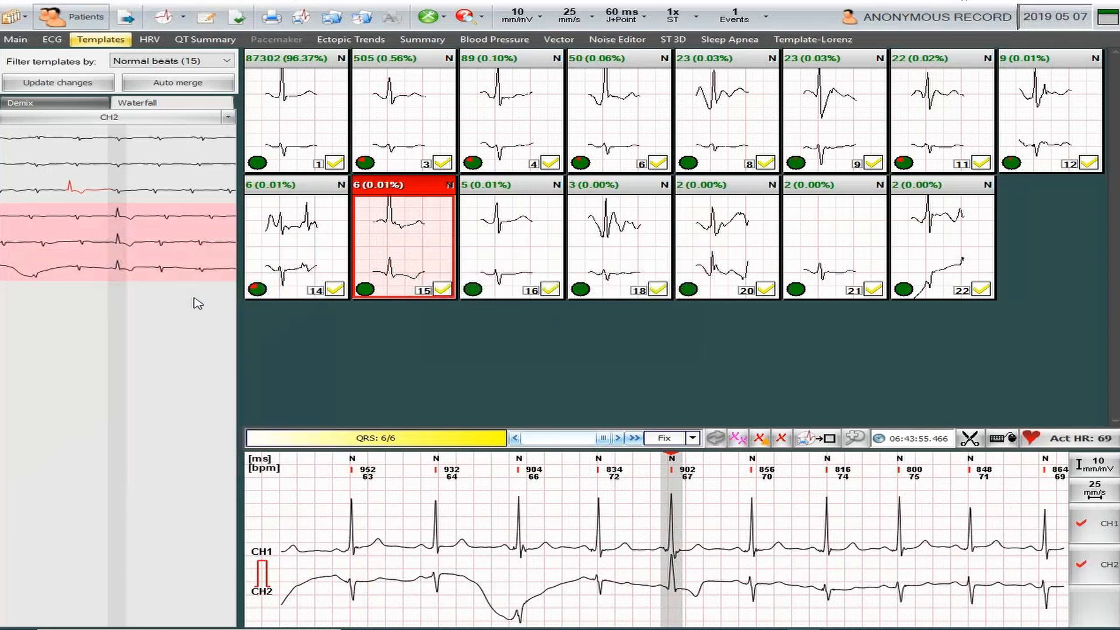
- Mark the first two beats of template 14 as Noise/Deleted
click(302, 266)
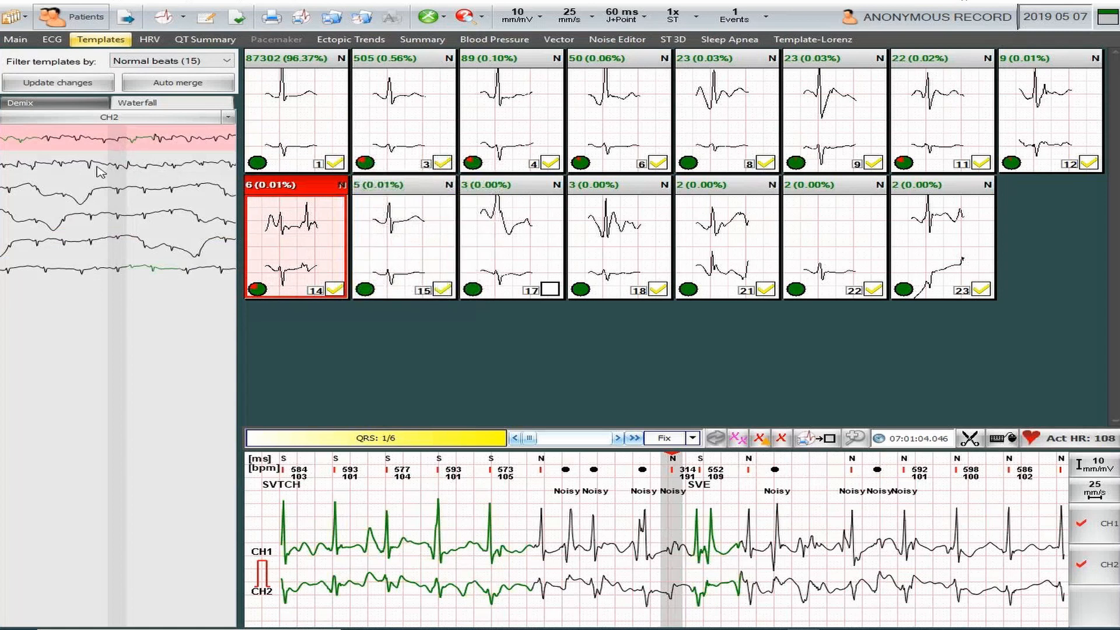
click(121, 169)
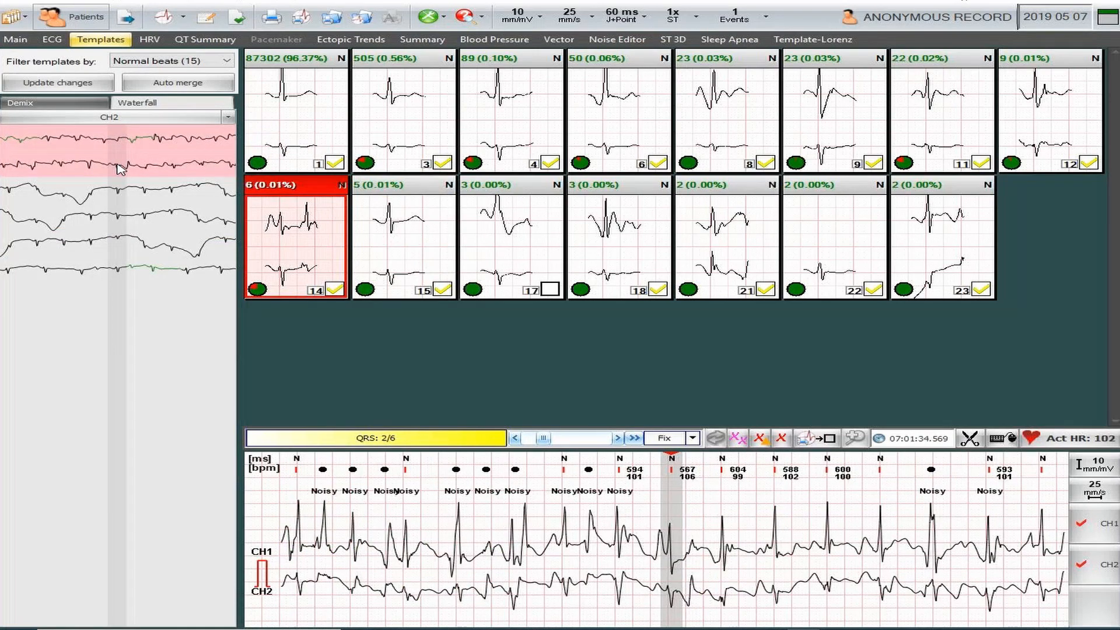
right_click(120, 168)
click(195, 357)
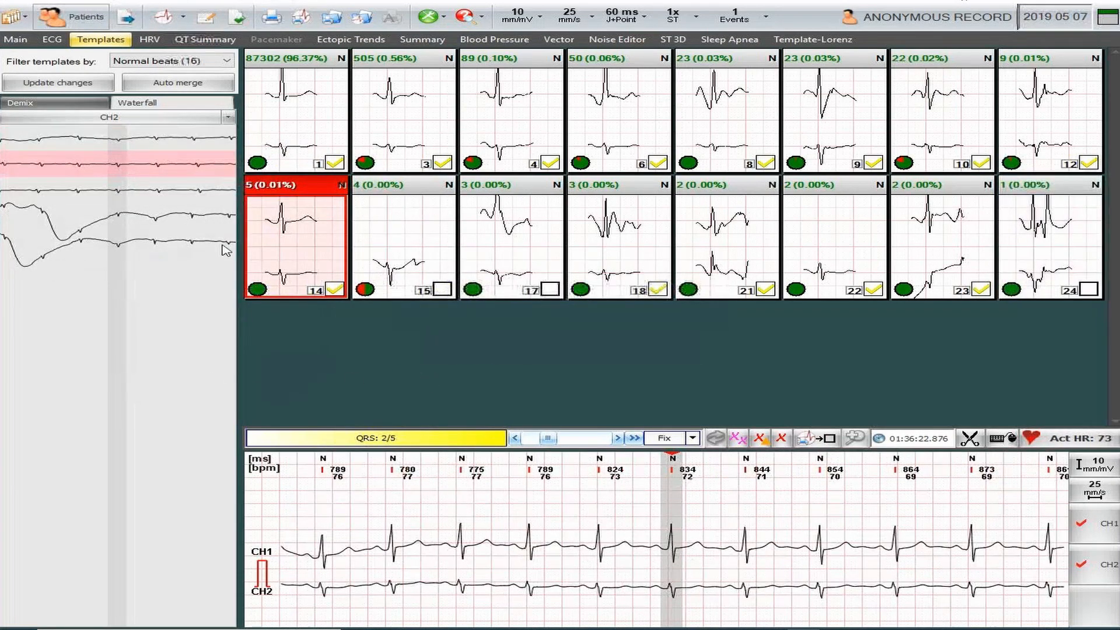
- Look through the beats of template 12 and auto-merge the similar normal-beat templates
click(1057, 116)
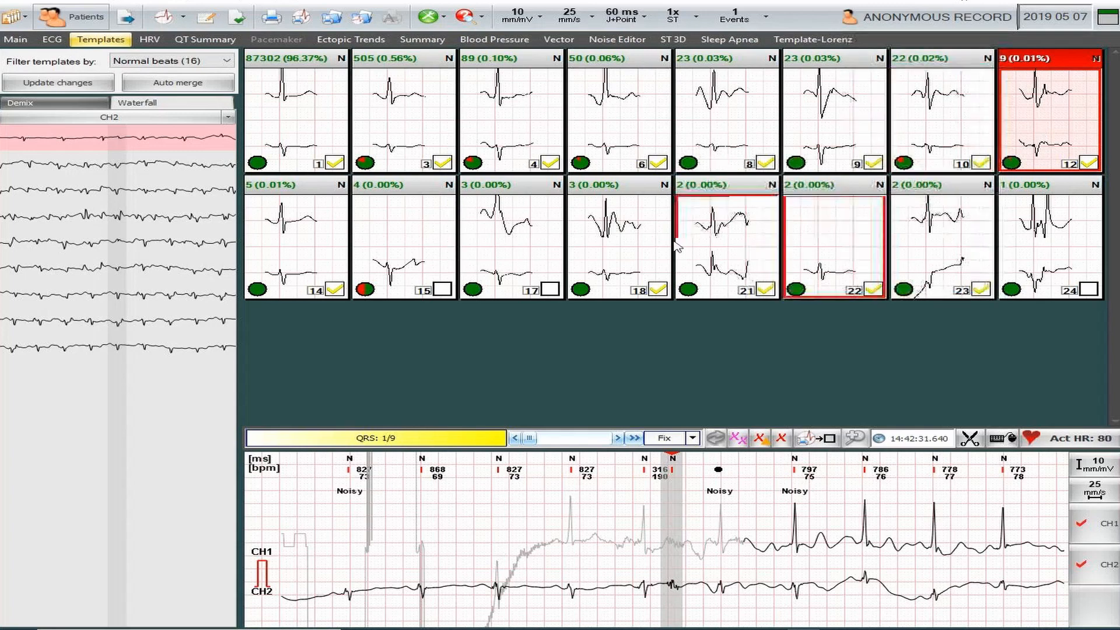
click(178, 83)
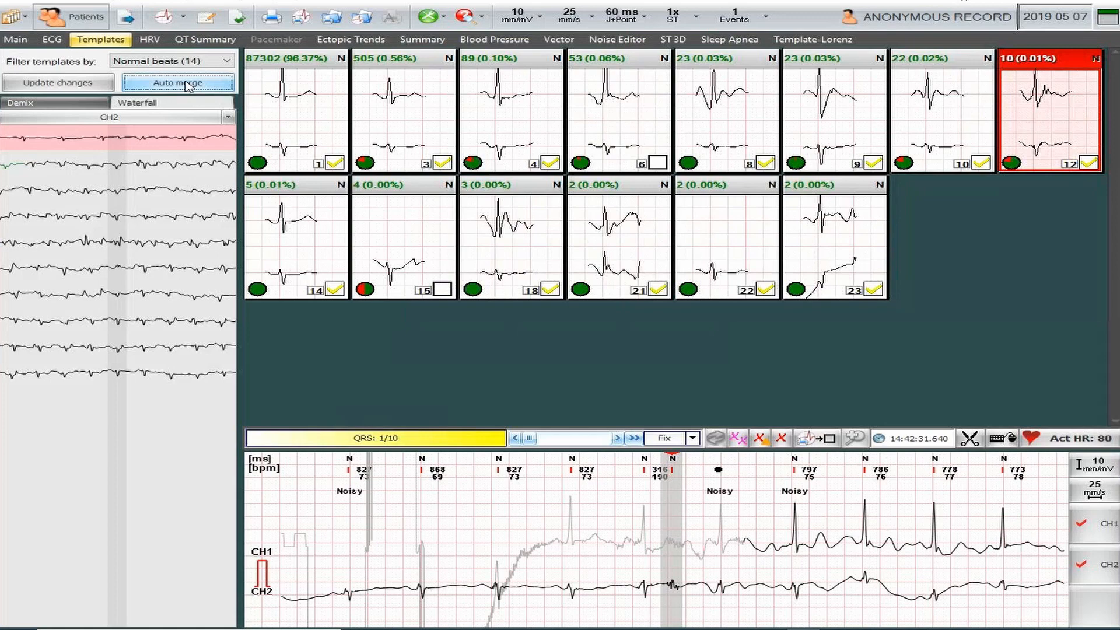
click(187, 86)
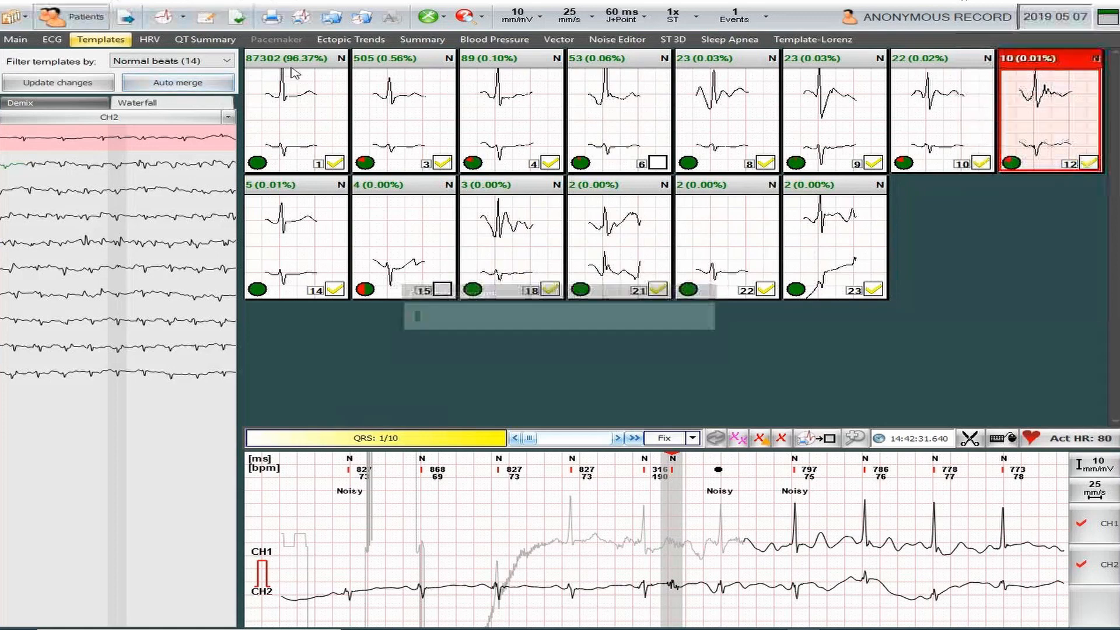
- Filter the templates to SVES beats and show template 26 in the waterfall view
click(222, 66)
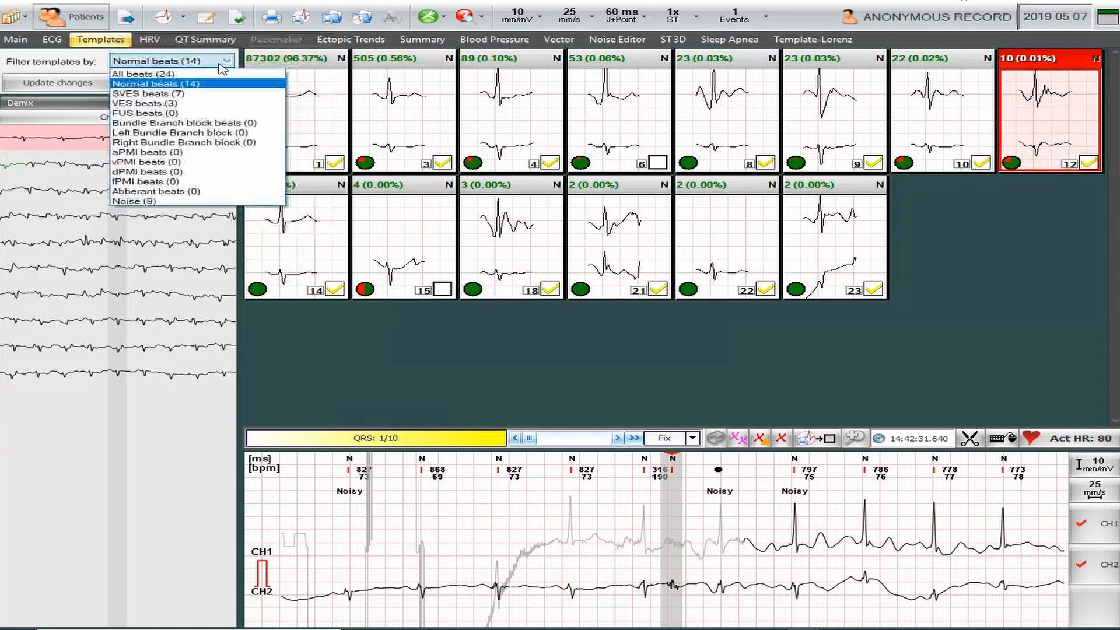
click(155, 94)
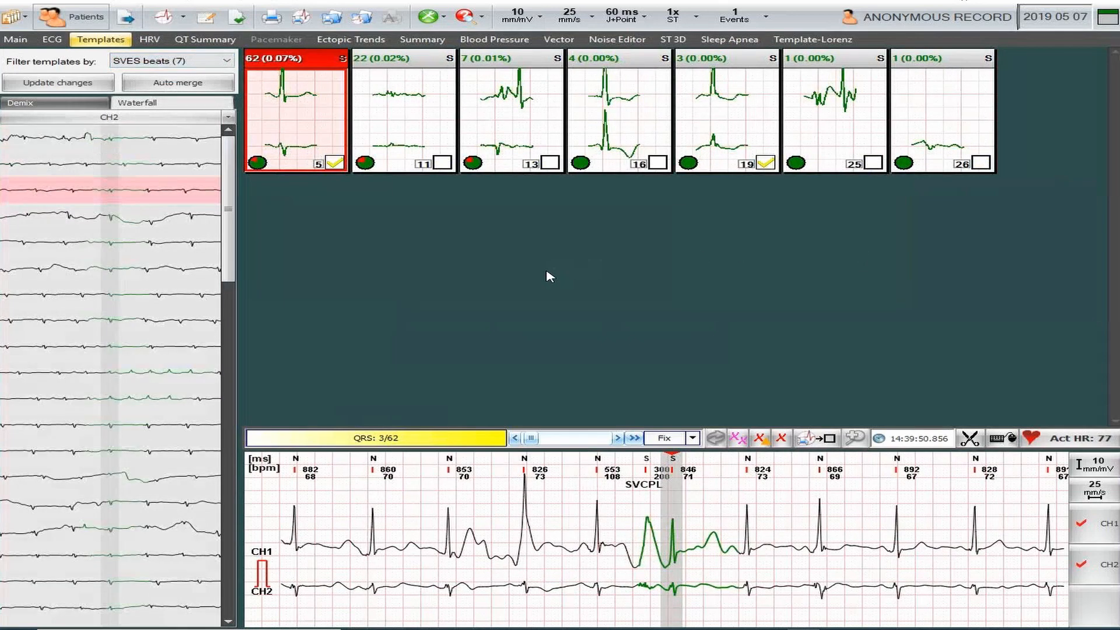
click(56, 104)
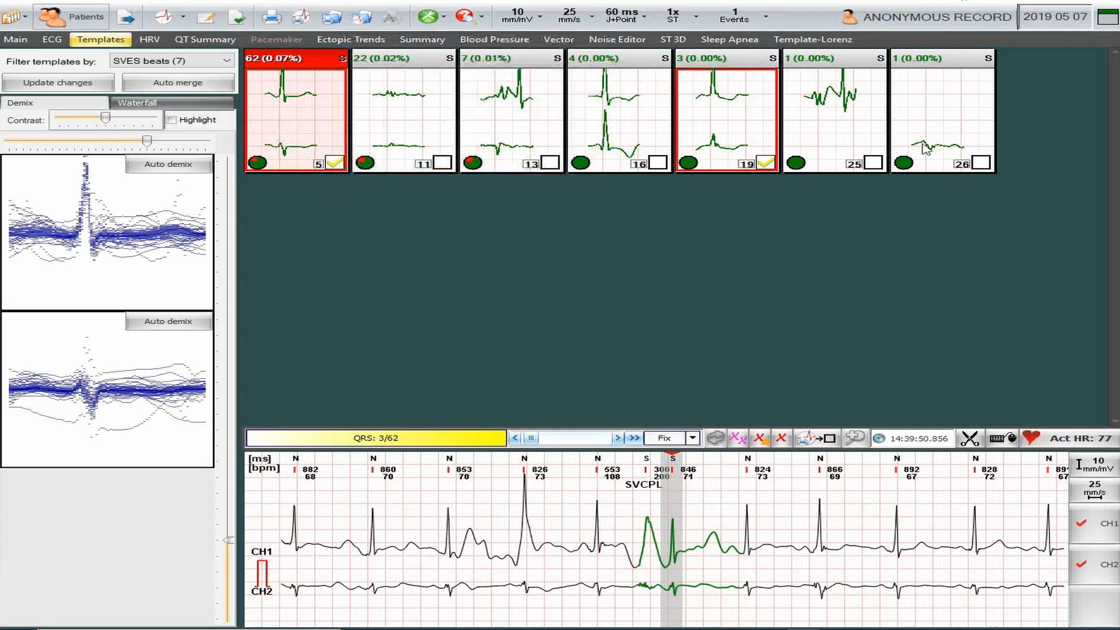
click(946, 112)
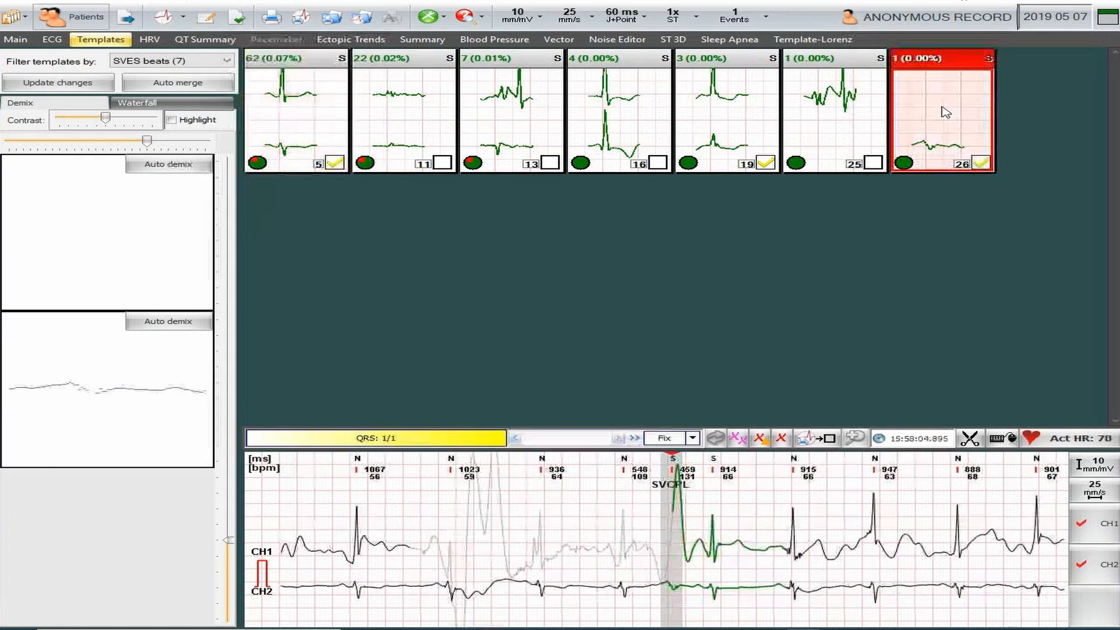
click(137, 103)
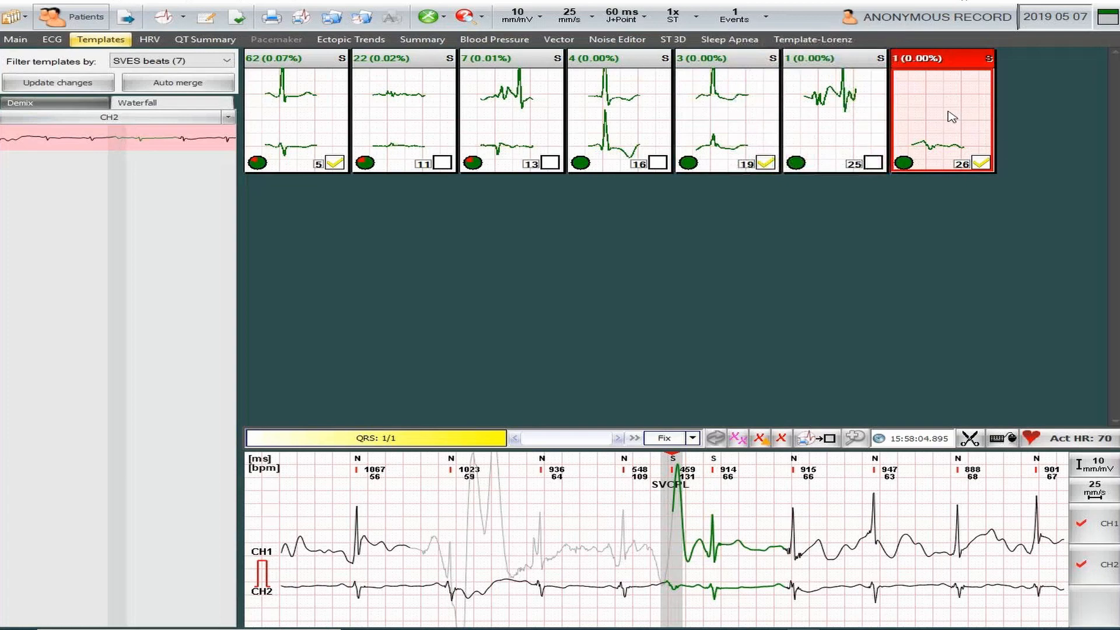
- Check template 25 and mark SVES templates 25 and 26 together as Noise/Deleted
click(840, 127)
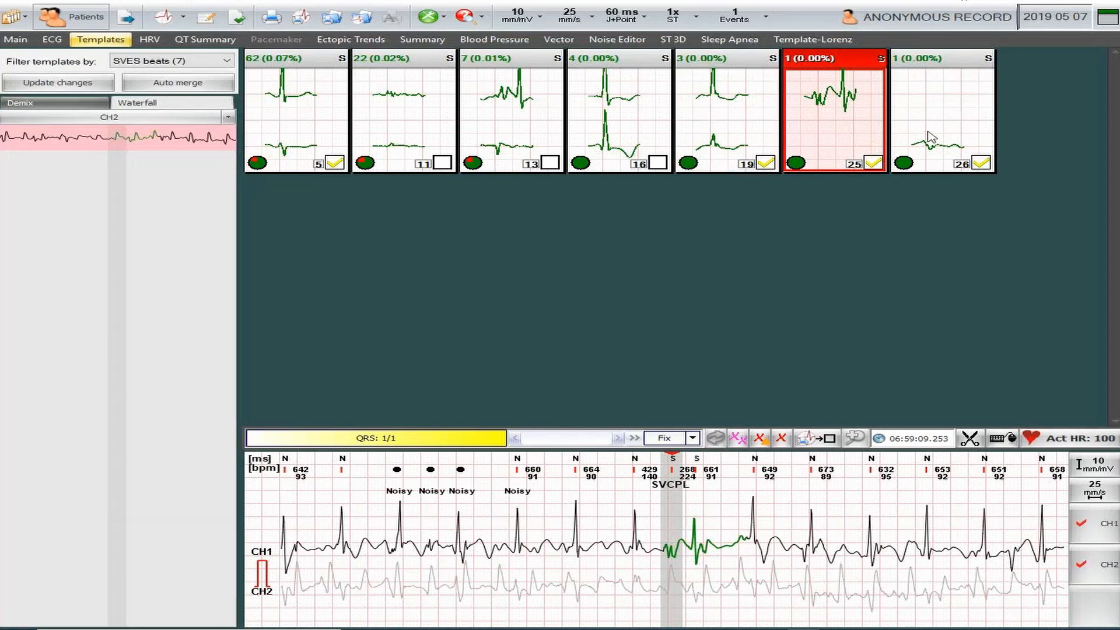
ctrl+click(948, 140)
right_click(946, 133)
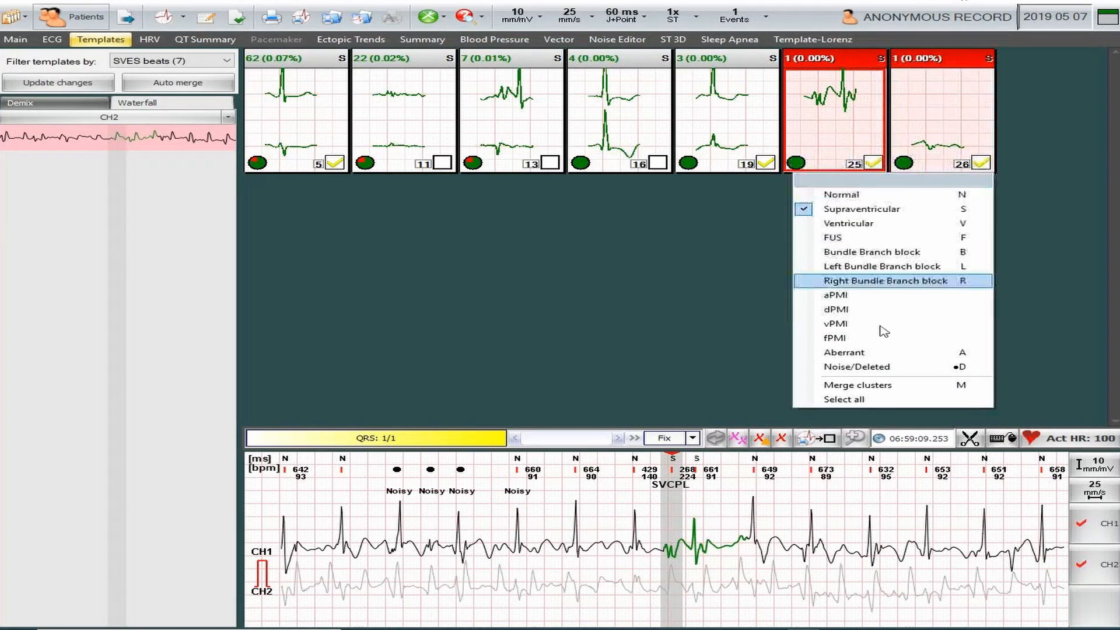
click(880, 369)
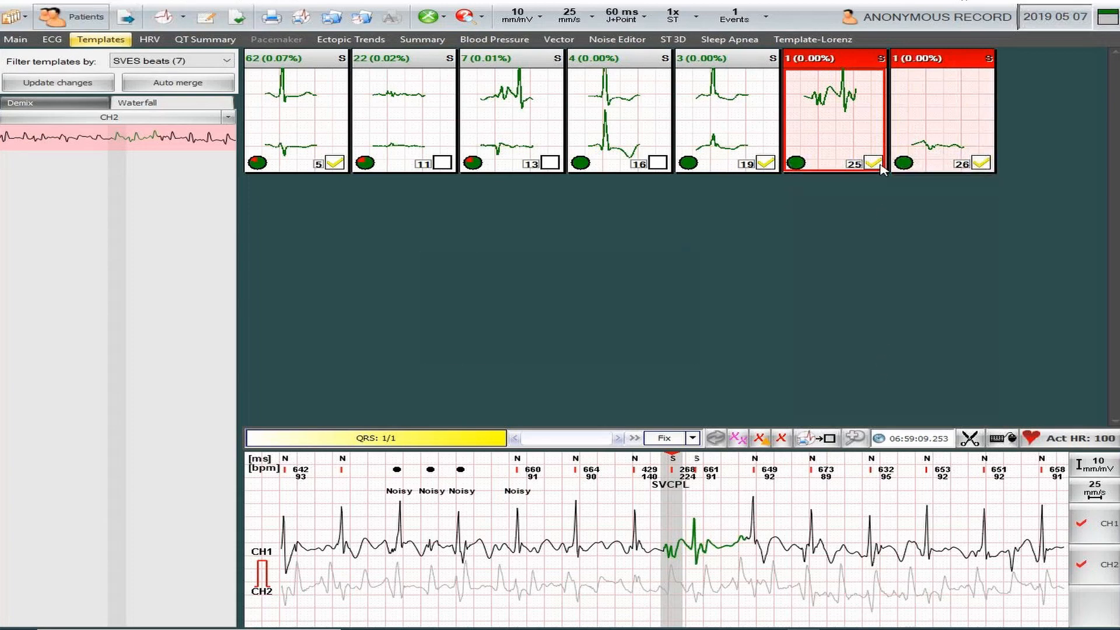
- Check the beats of template 18 and reclassify the whole of template 16 as Ventricular
click(722, 121)
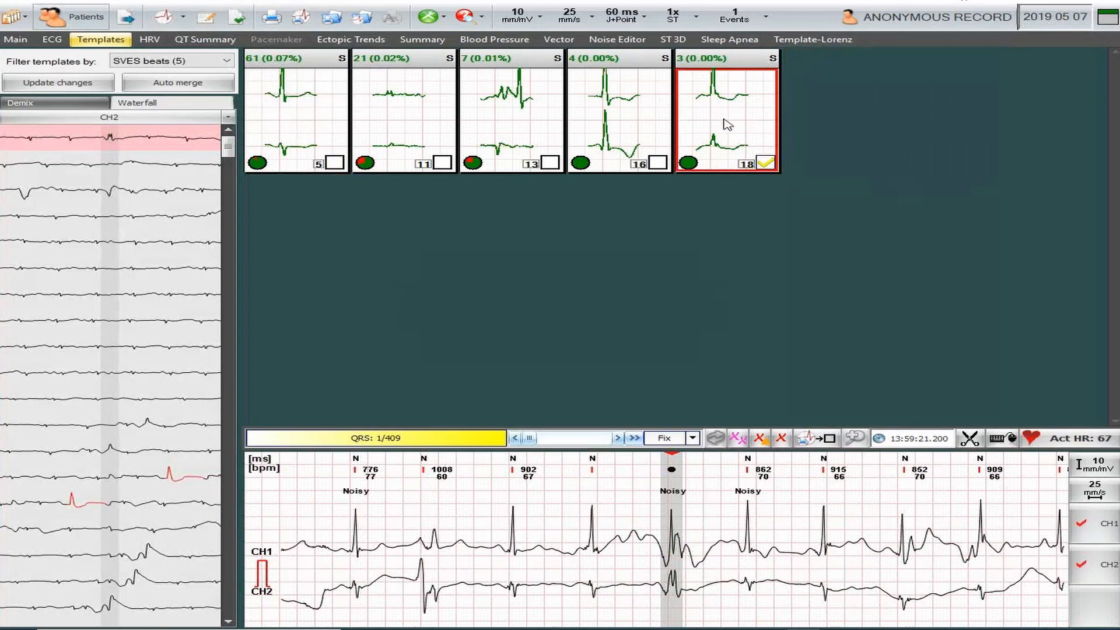
click(727, 124)
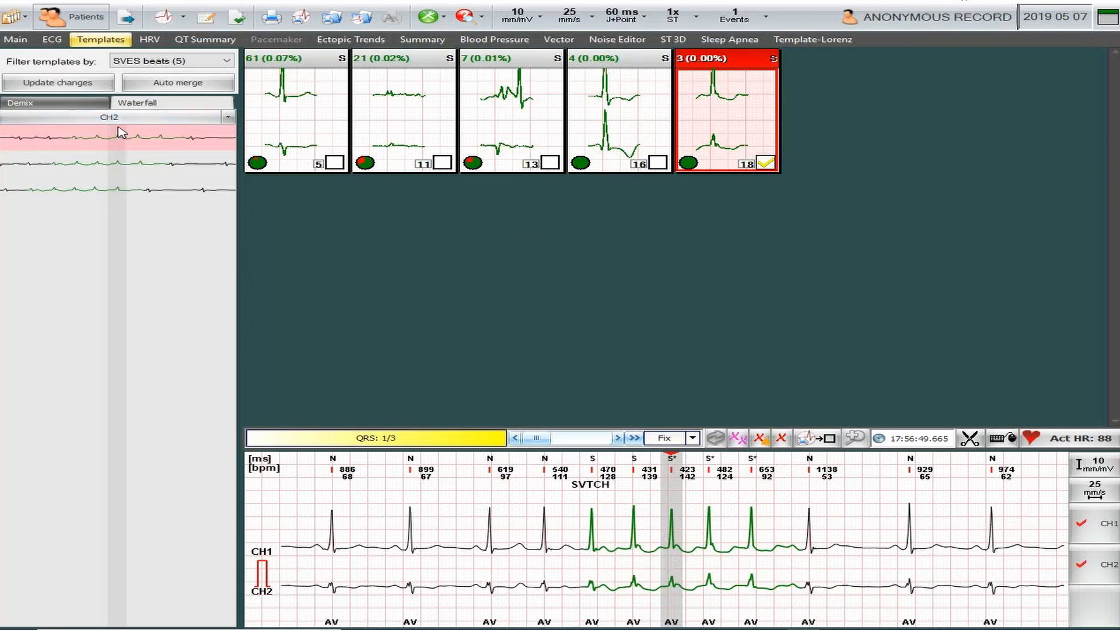
click(616, 128)
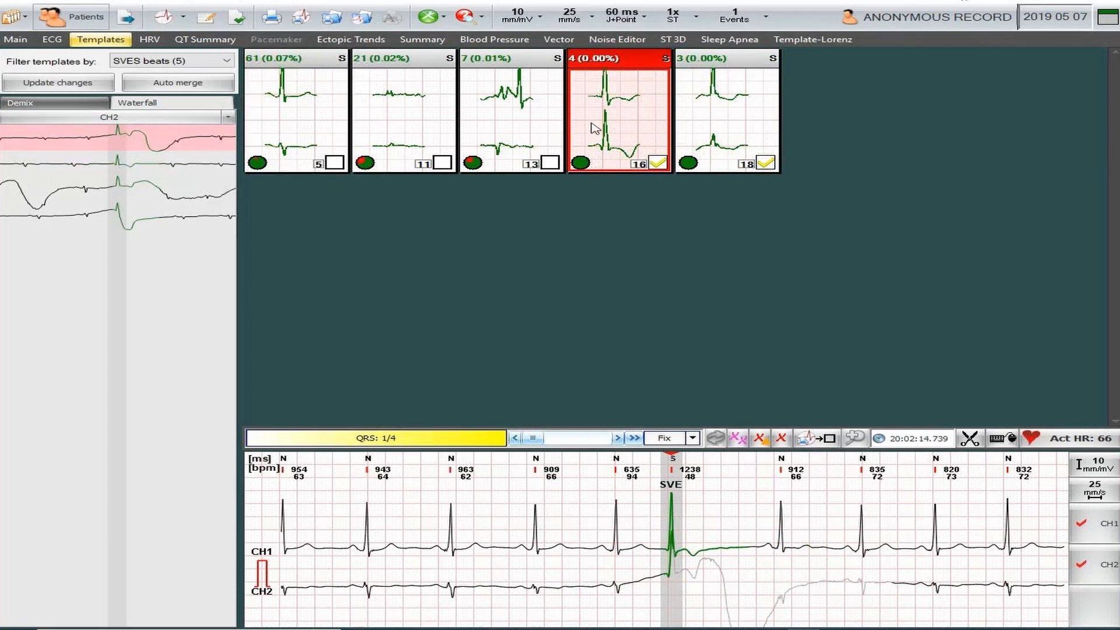
right_click(641, 127)
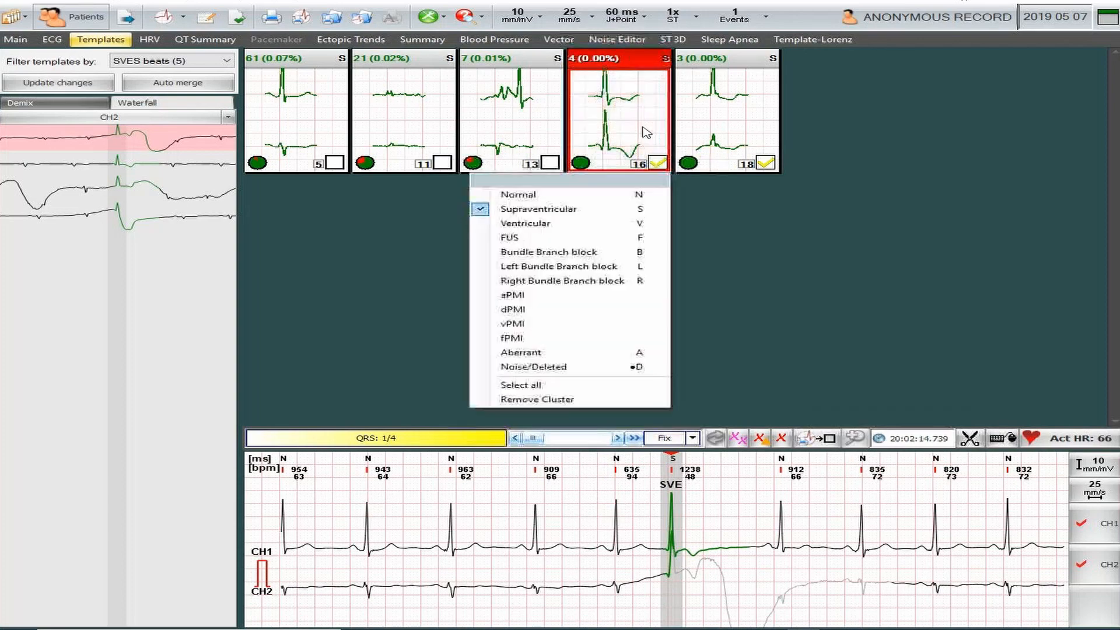
click(540, 224)
- Inspect the first beats of template 13 and mark all seven of its beats as Noise/Deleted
click(513, 125)
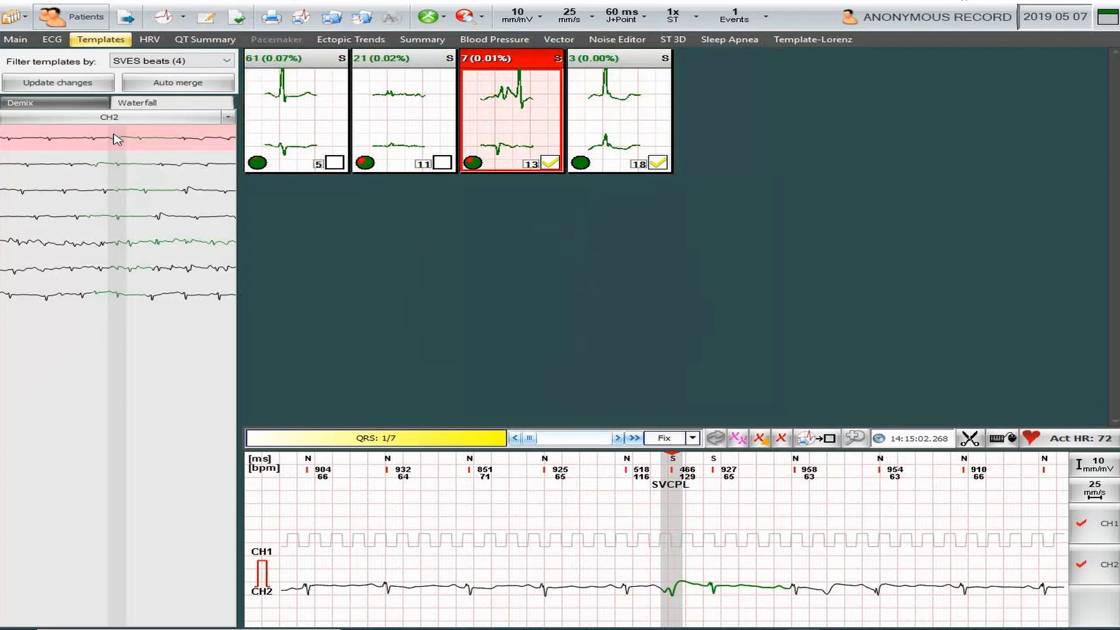
click(121, 170)
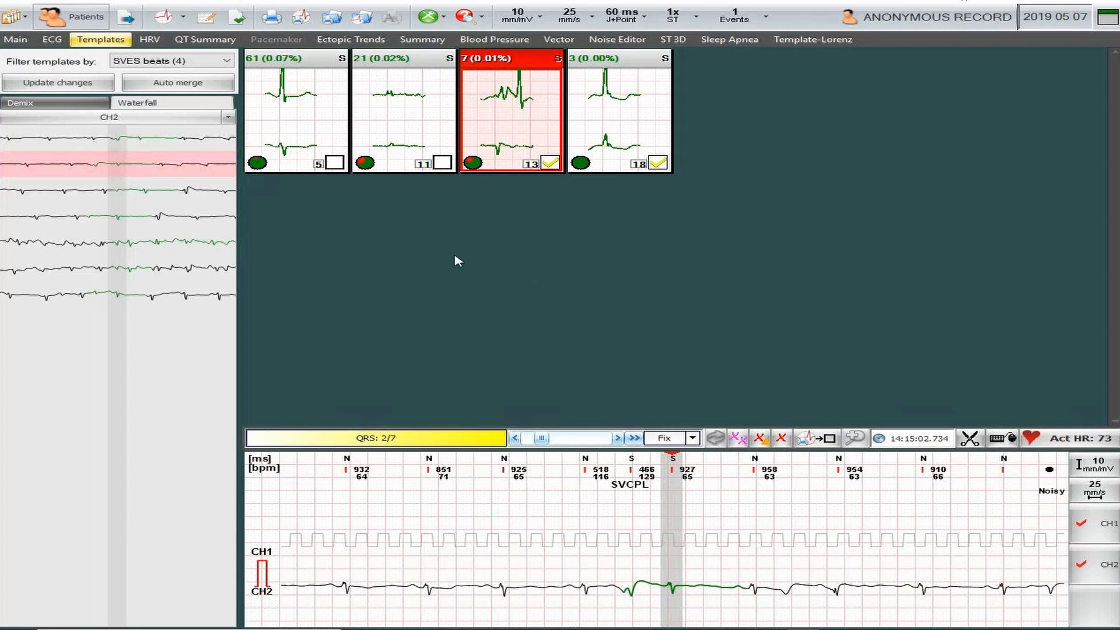
click(114, 141)
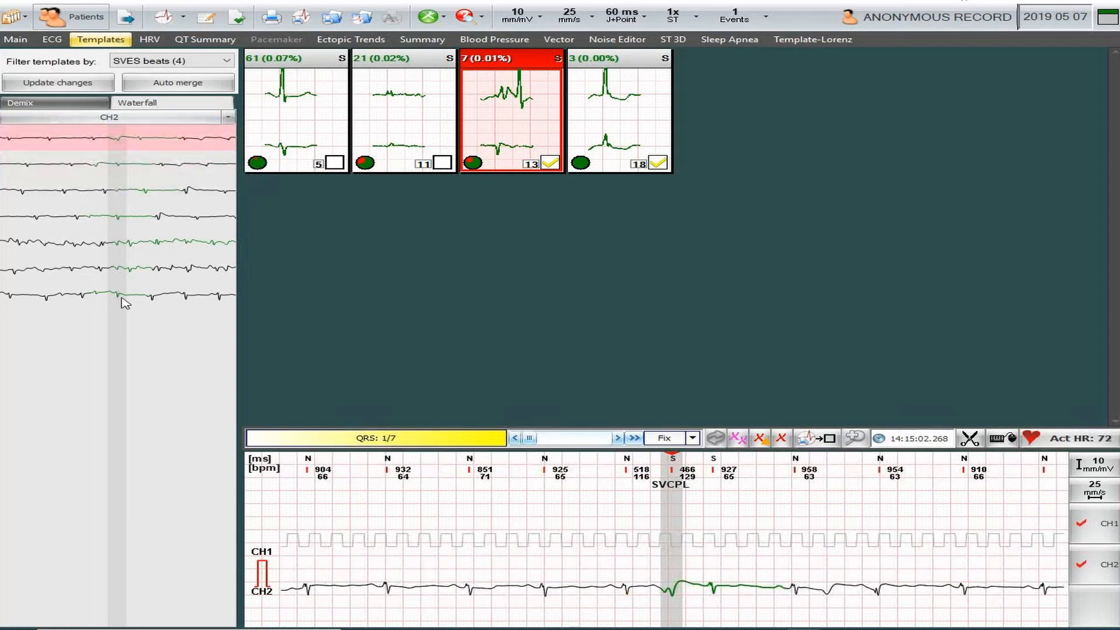
shift+click(120, 296)
right_click(119, 296)
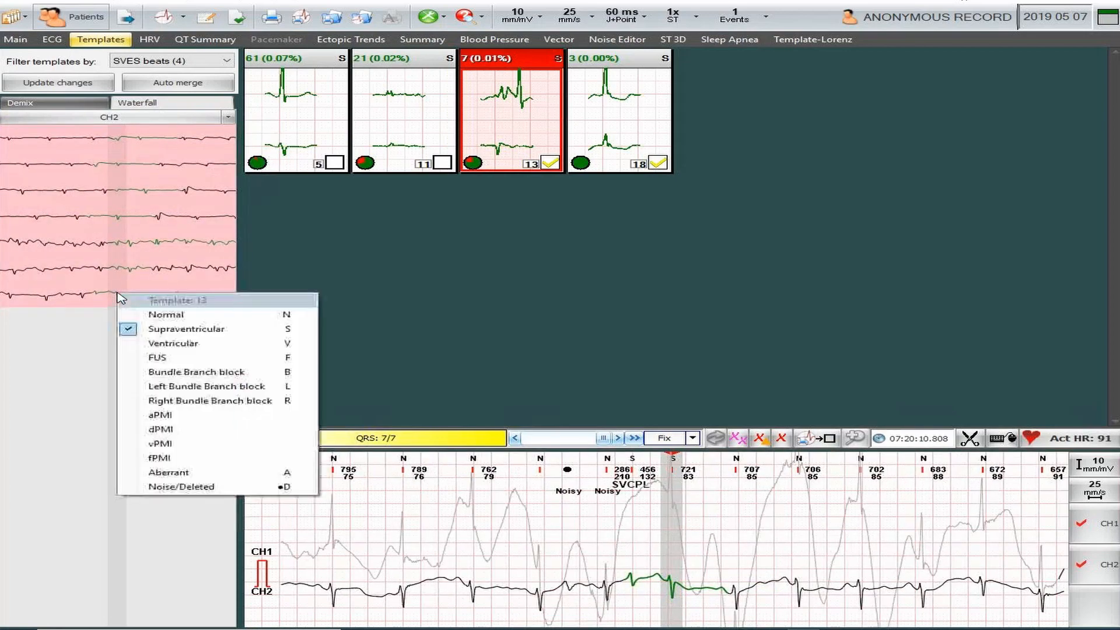
click(193, 492)
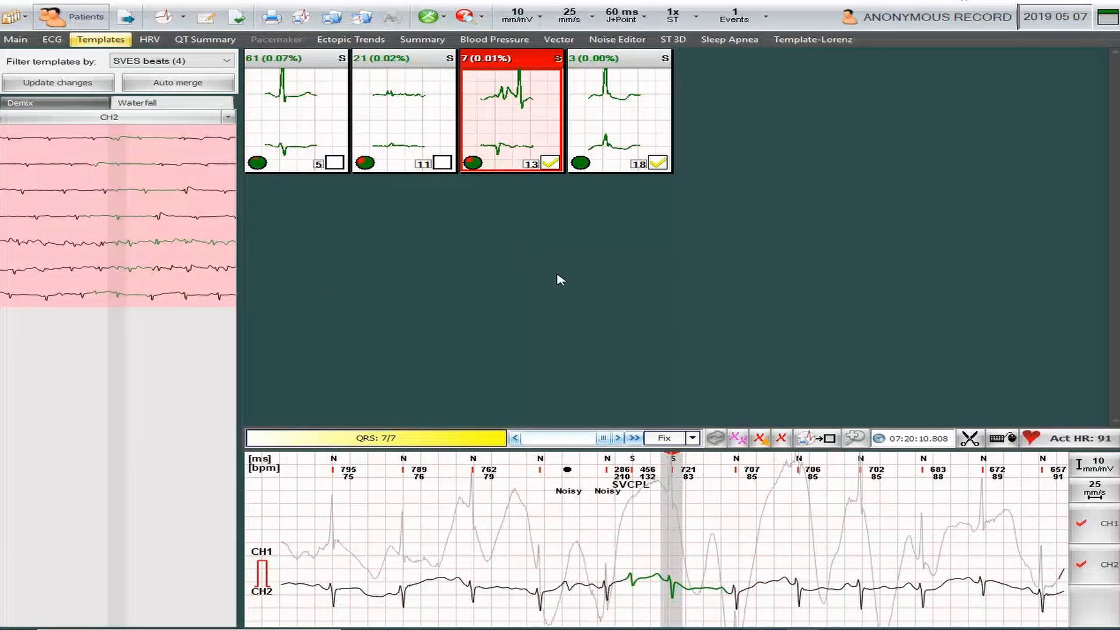
- Reclassify the last two beats of template 11 as Ventricular and mark the rest of that template as Noise/Deleted
click(382, 117)
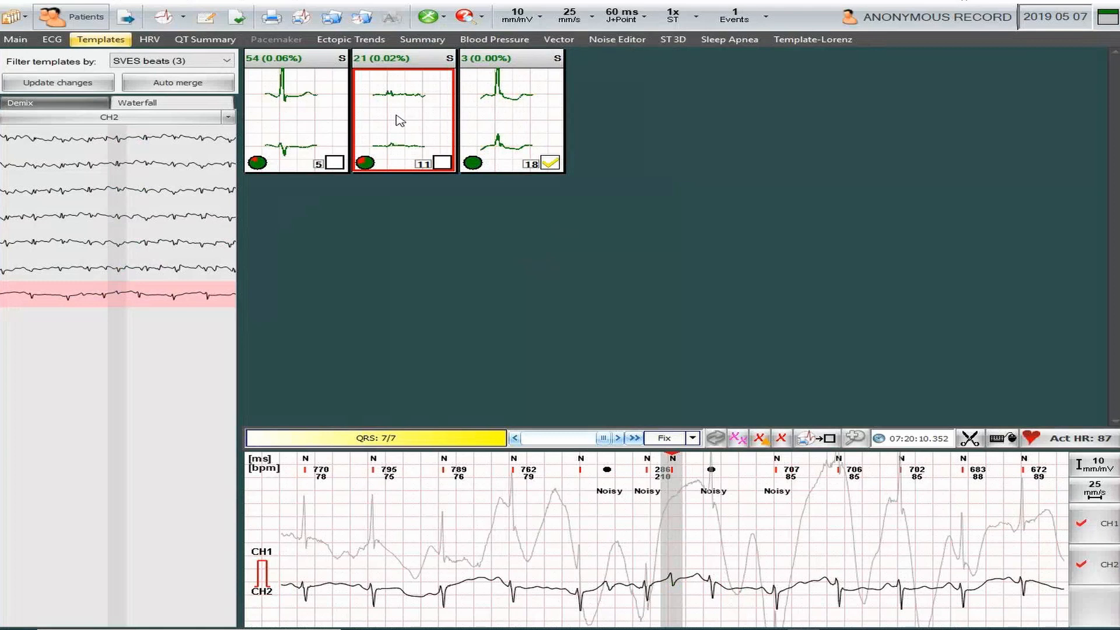
click(441, 163)
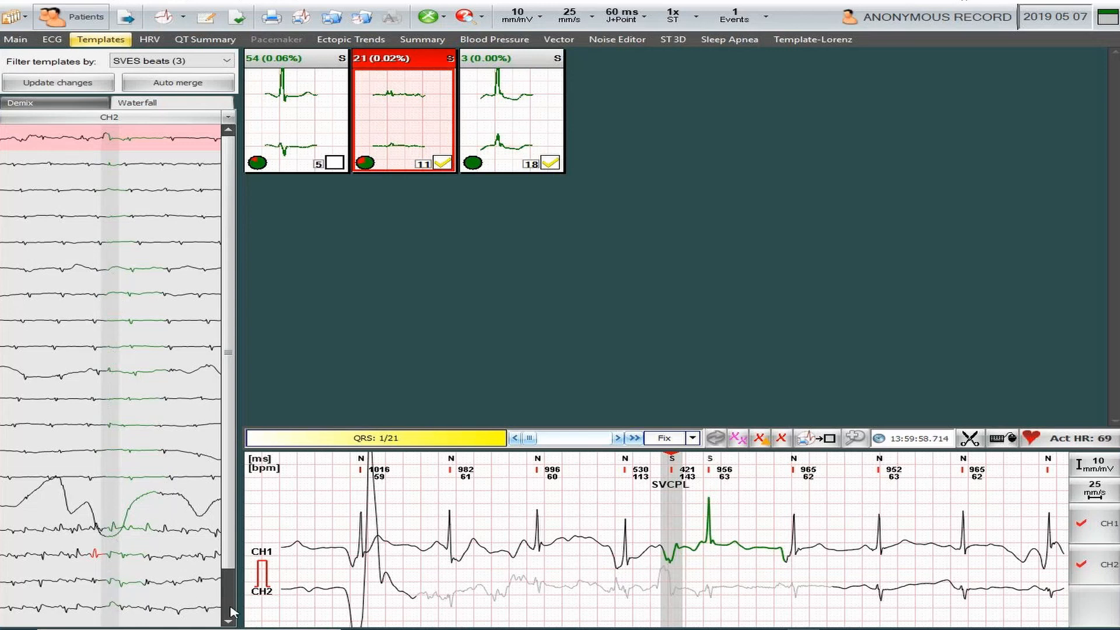
scroll(232, 611, down, 2)
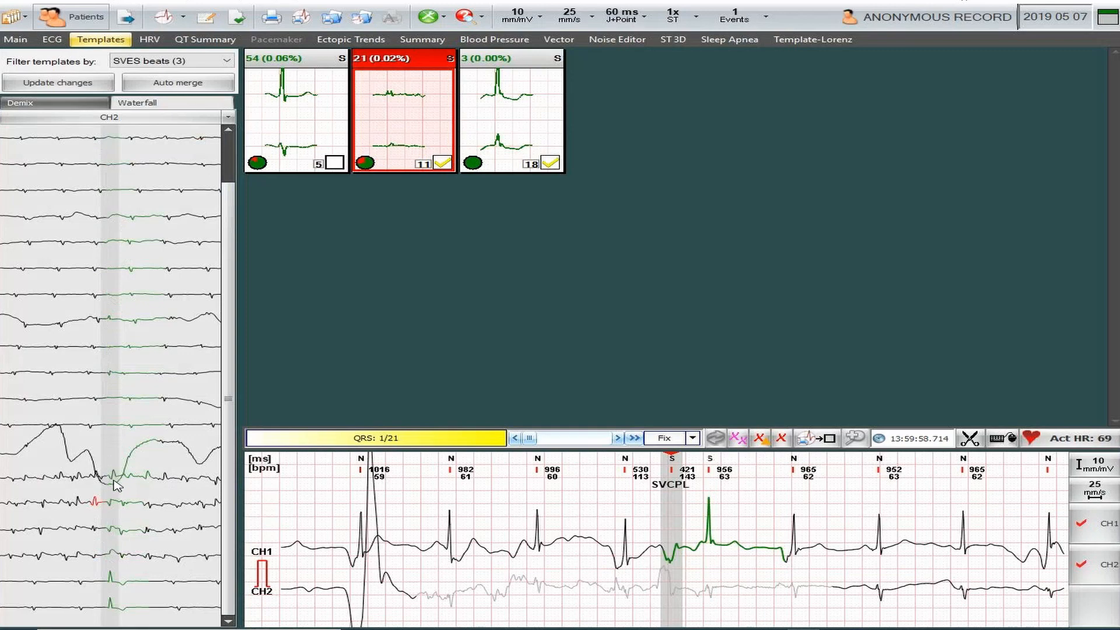
click(119, 584)
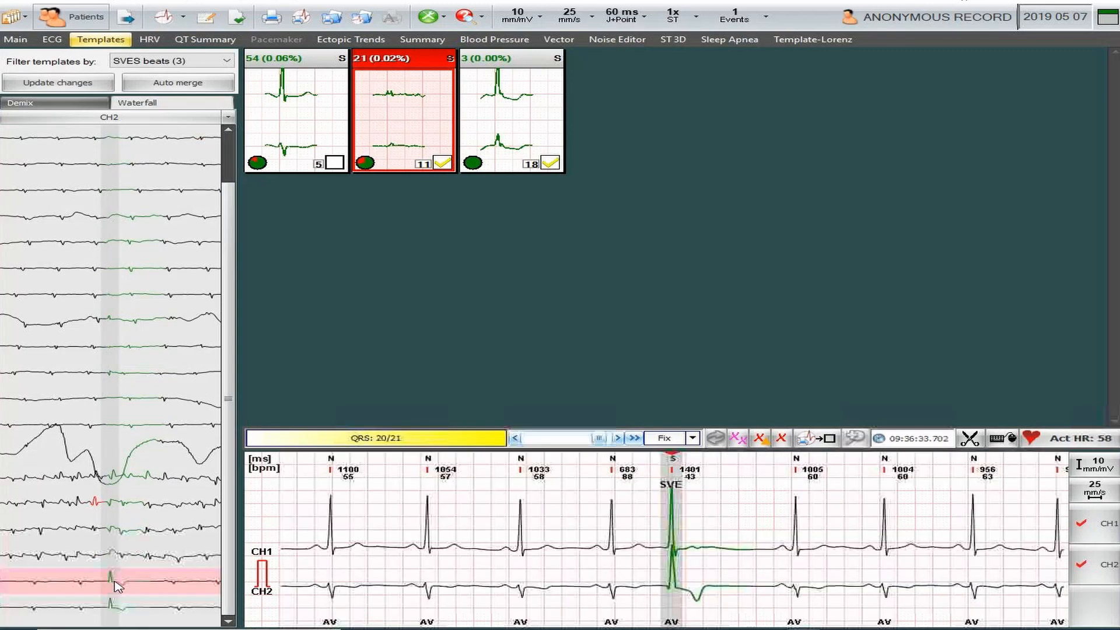
shift+click(121, 611)
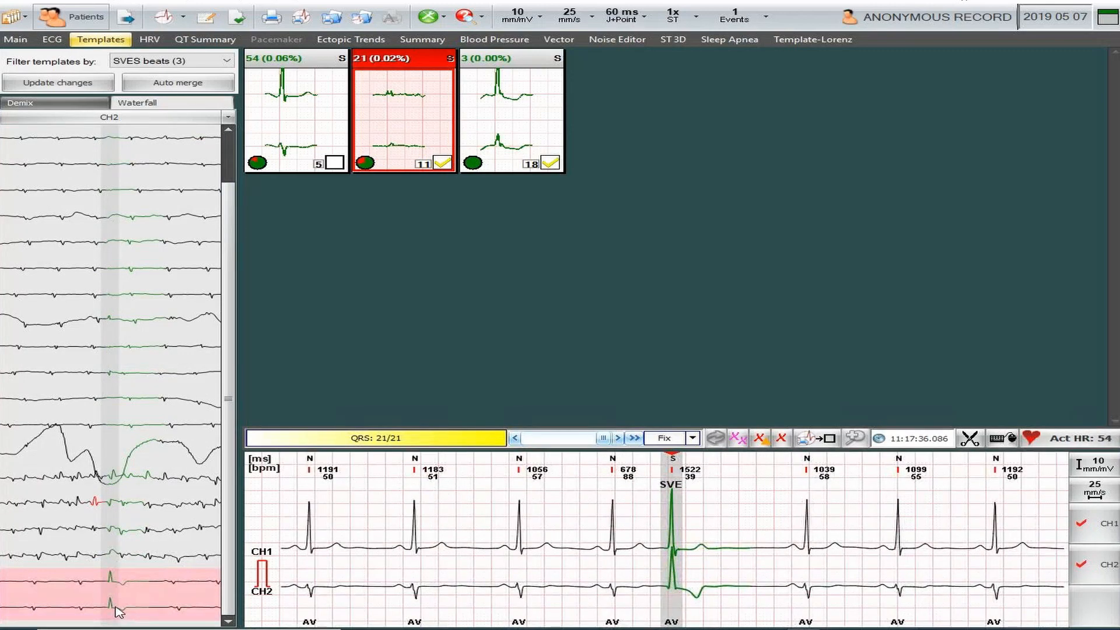
right_click(116, 607)
click(181, 480)
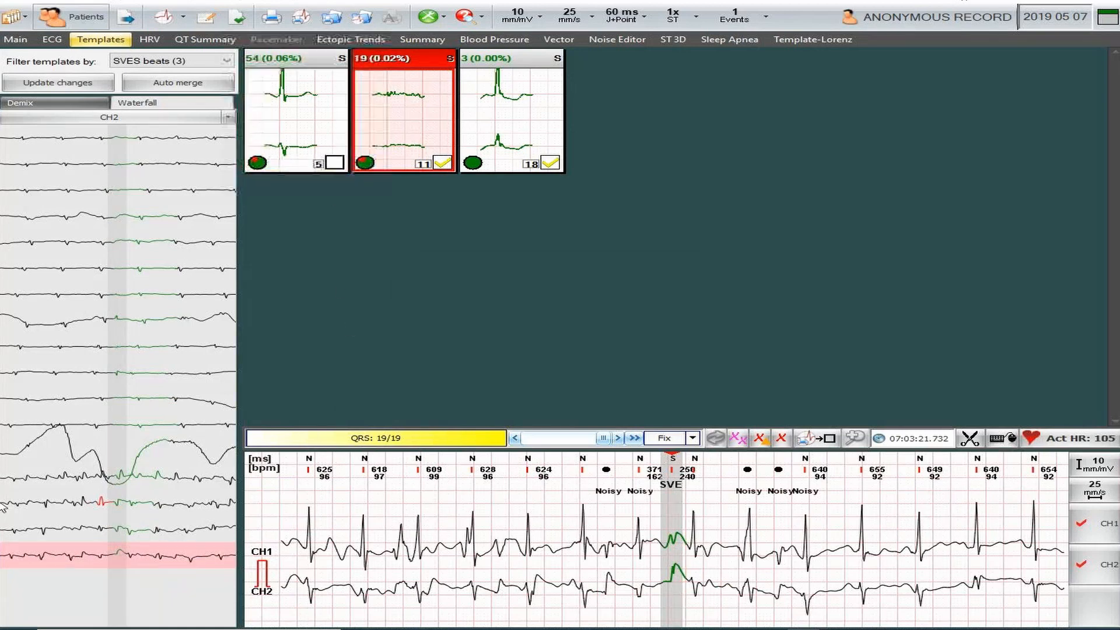
right_click(403, 129)
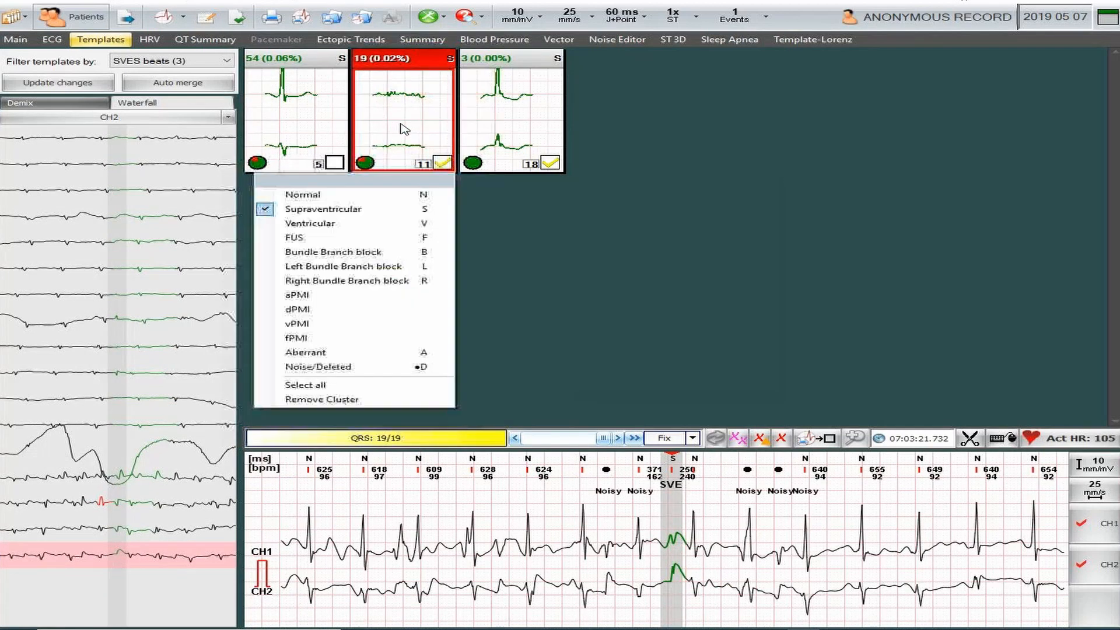
click(338, 367)
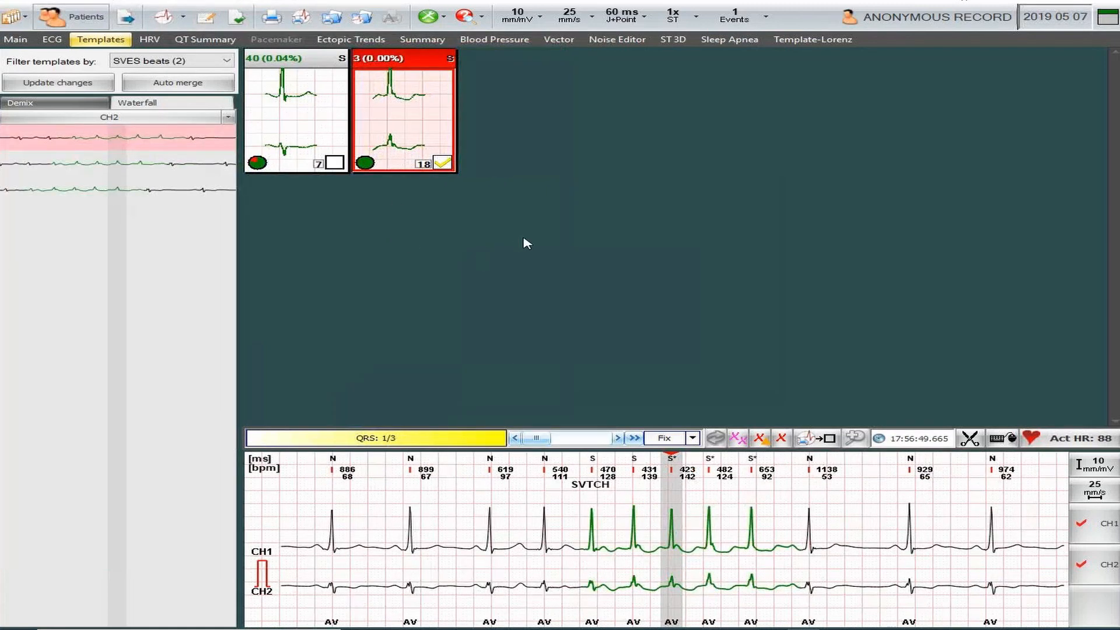
- Look through the beats of template 7 and select beat 18, the one with an upright CH2 spike
click(299, 127)
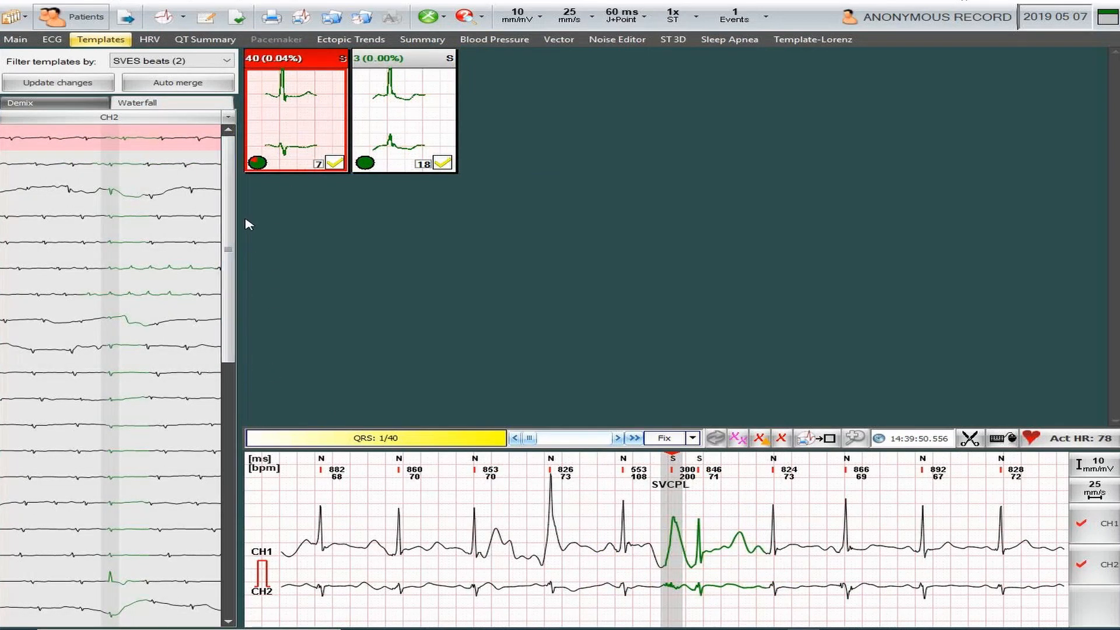
drag(230, 248, 230, 511)
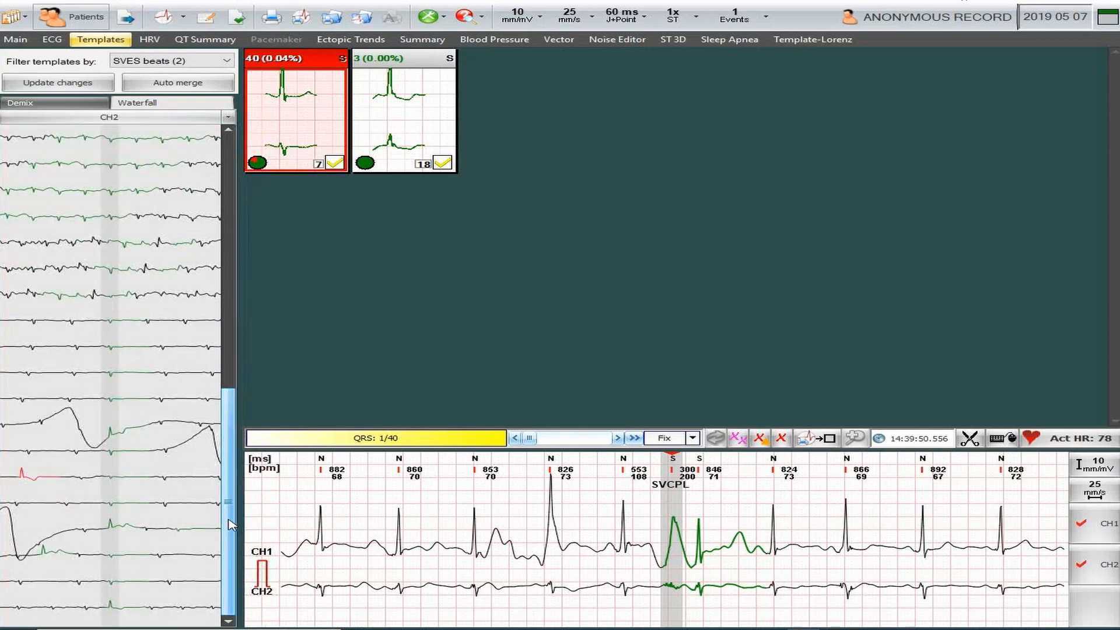
drag(232, 503, 242, 201)
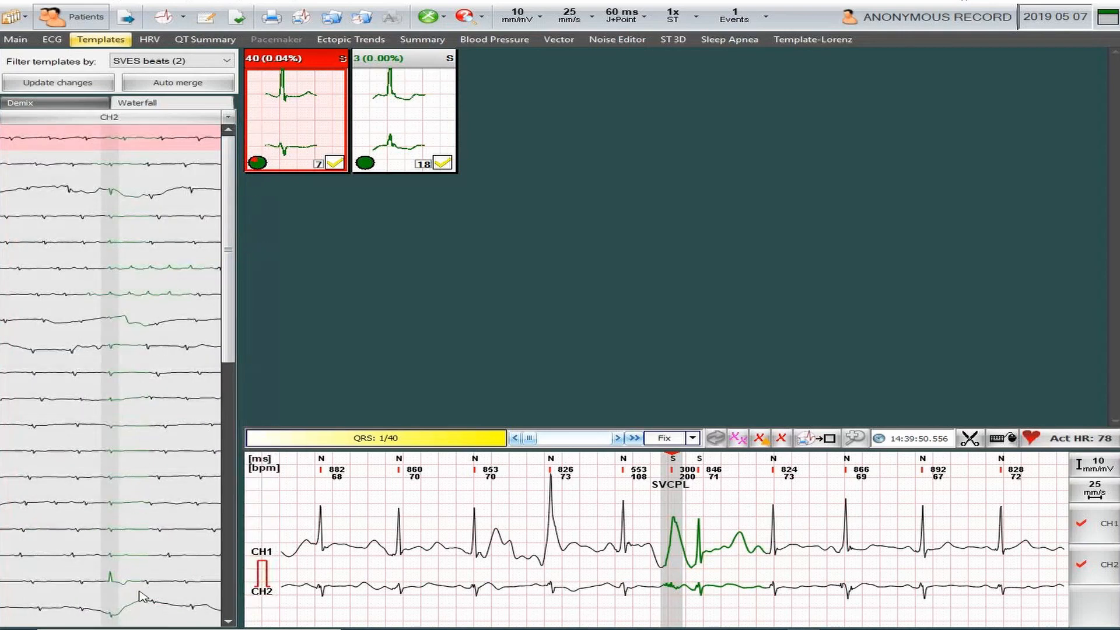
click(121, 583)
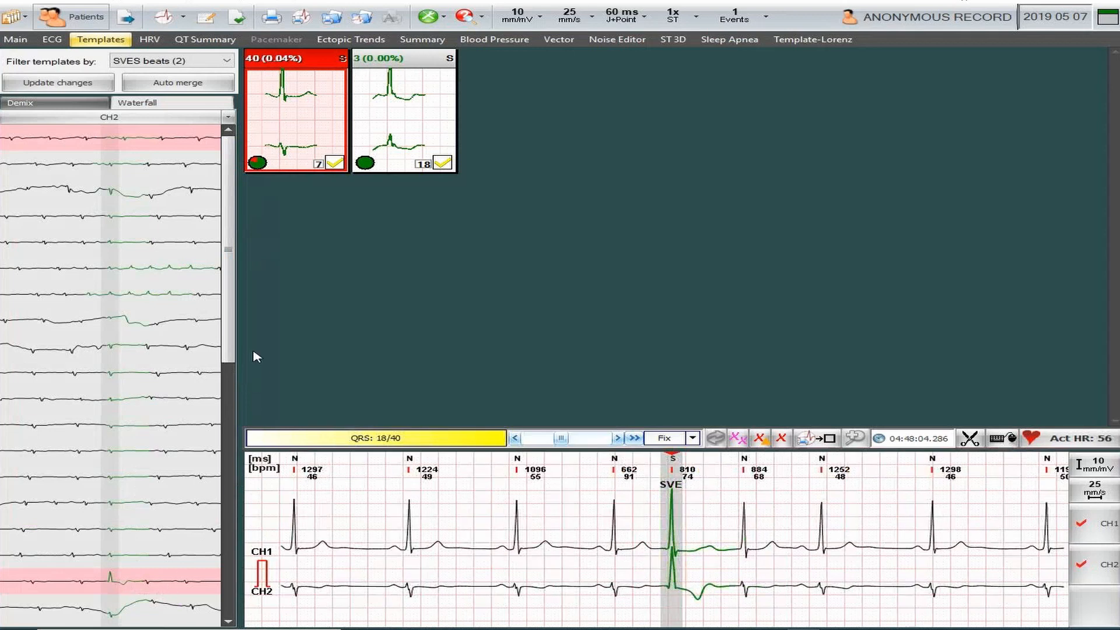
click(235, 602)
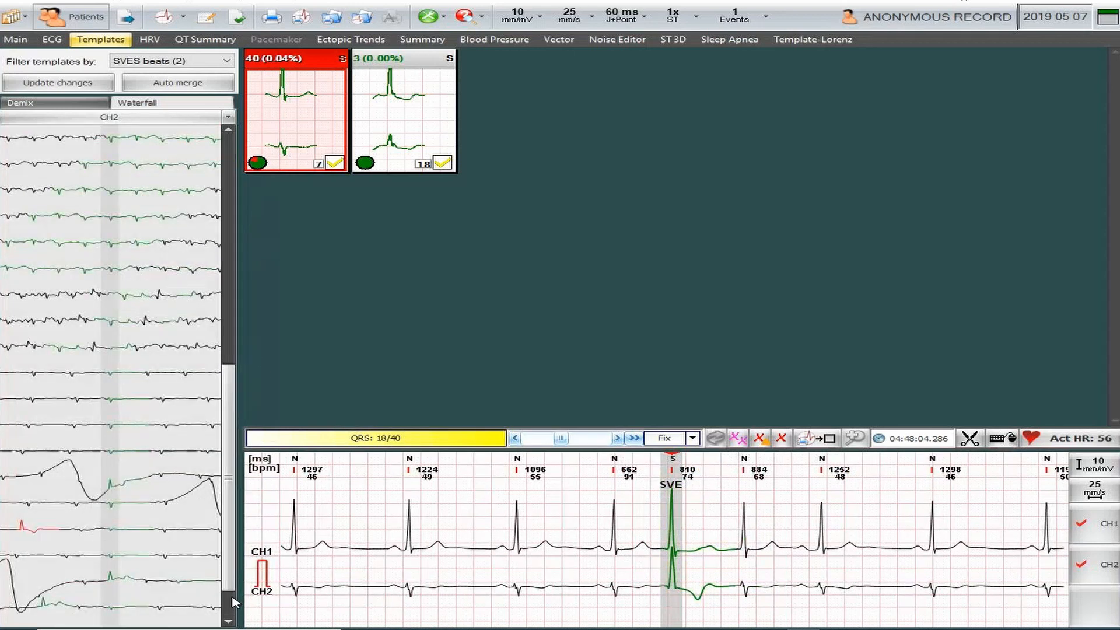
click(120, 492)
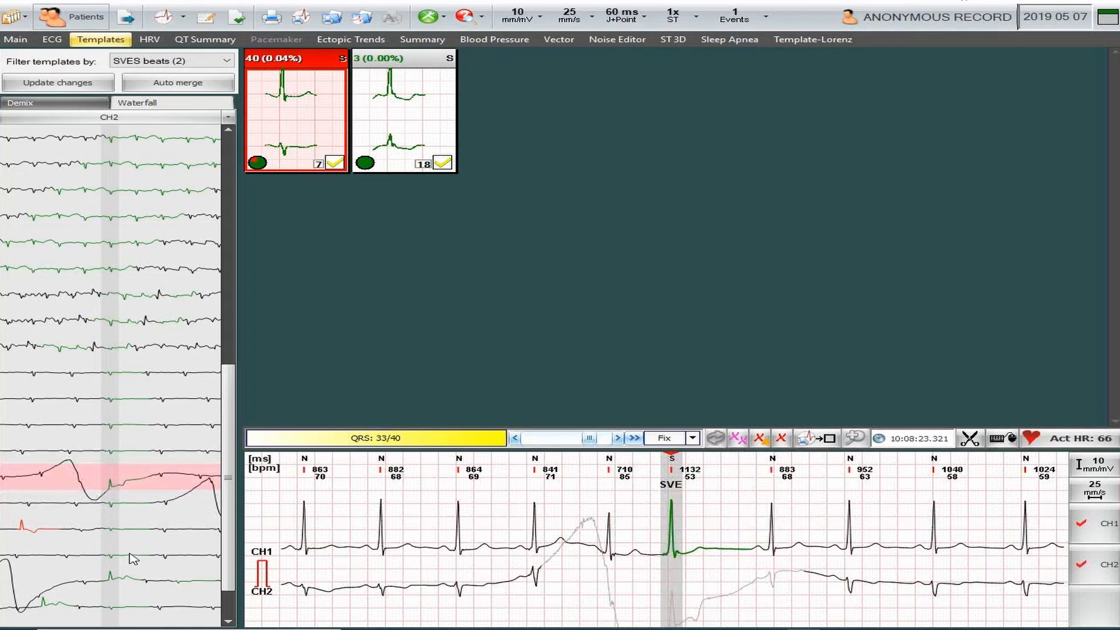
click(121, 581)
click(232, 609)
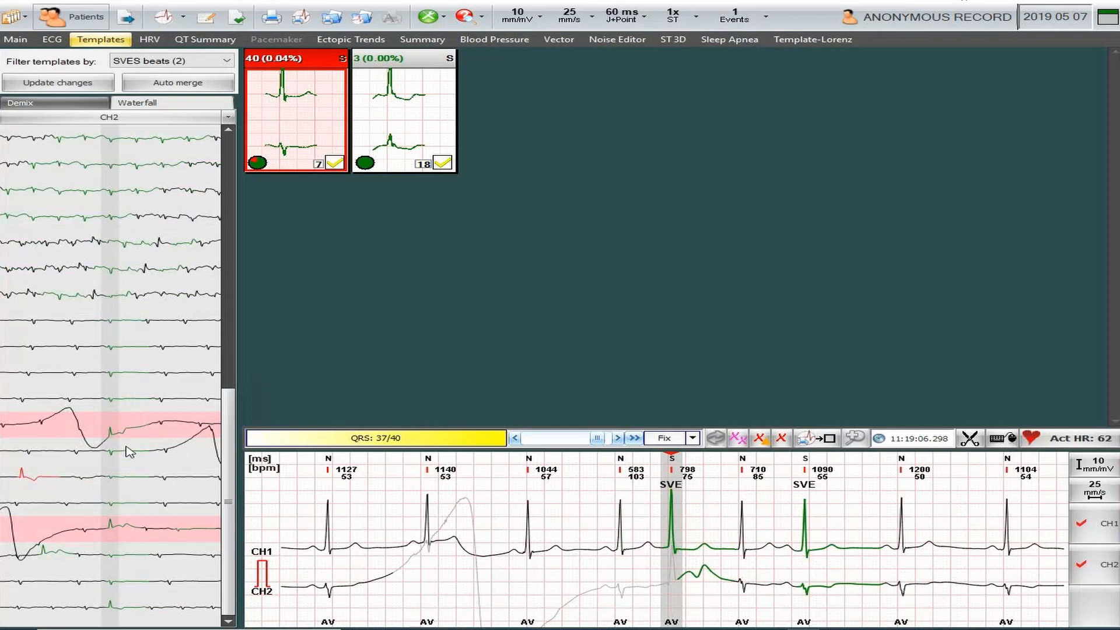
click(111, 433)
click(110, 526)
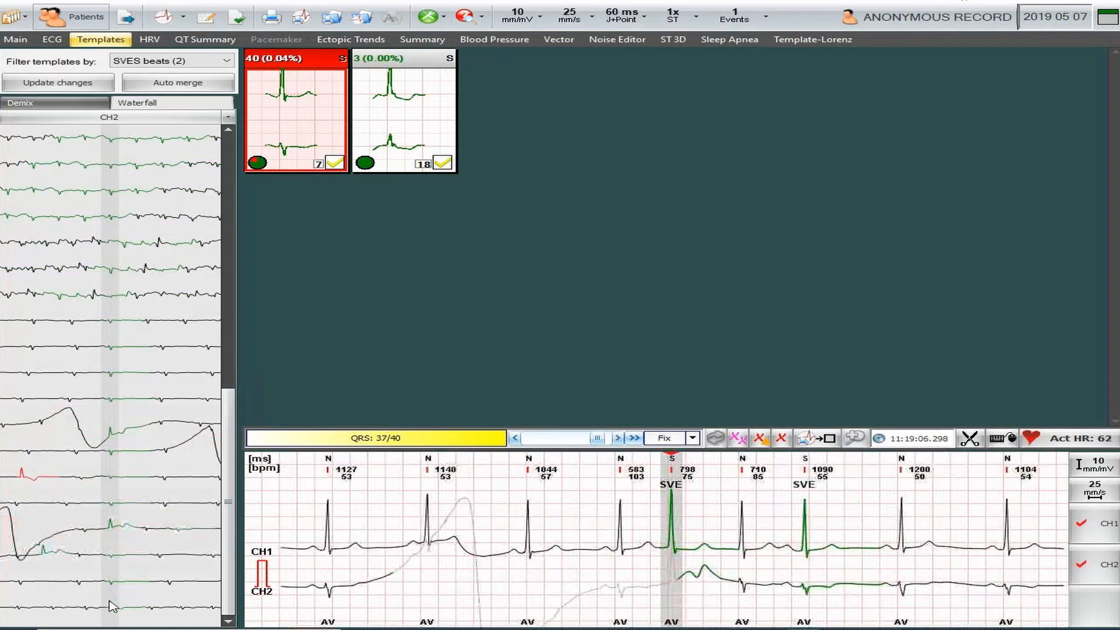
- Reclassify beats 18, 33, 37 and 40 of template 7, those with an upright CH2 spike, as Ventricular
click(111, 605)
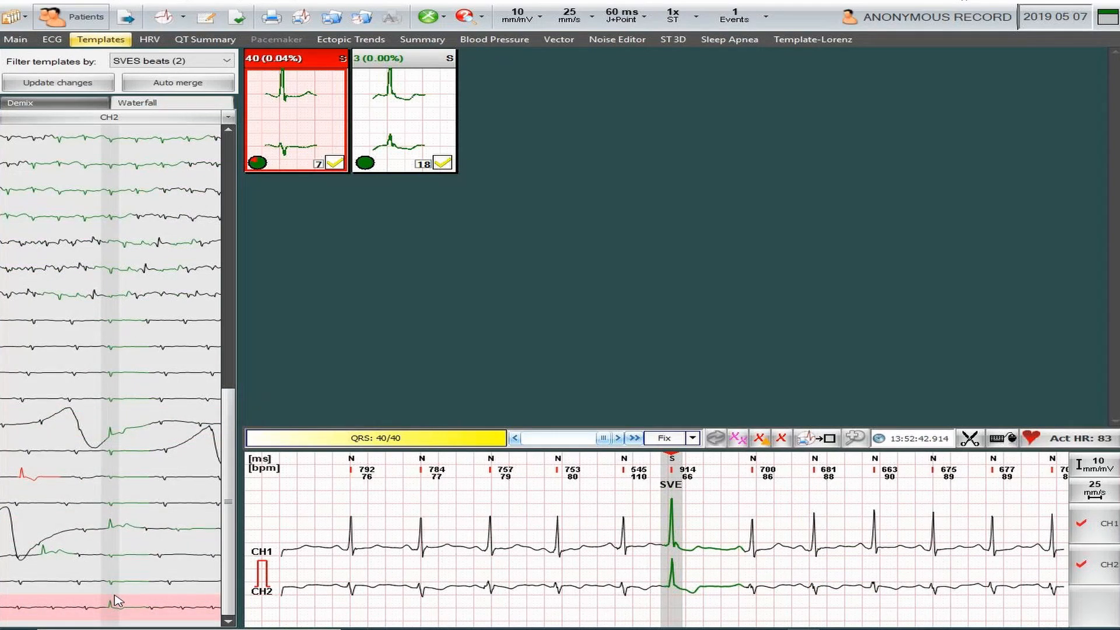
right_click(115, 608)
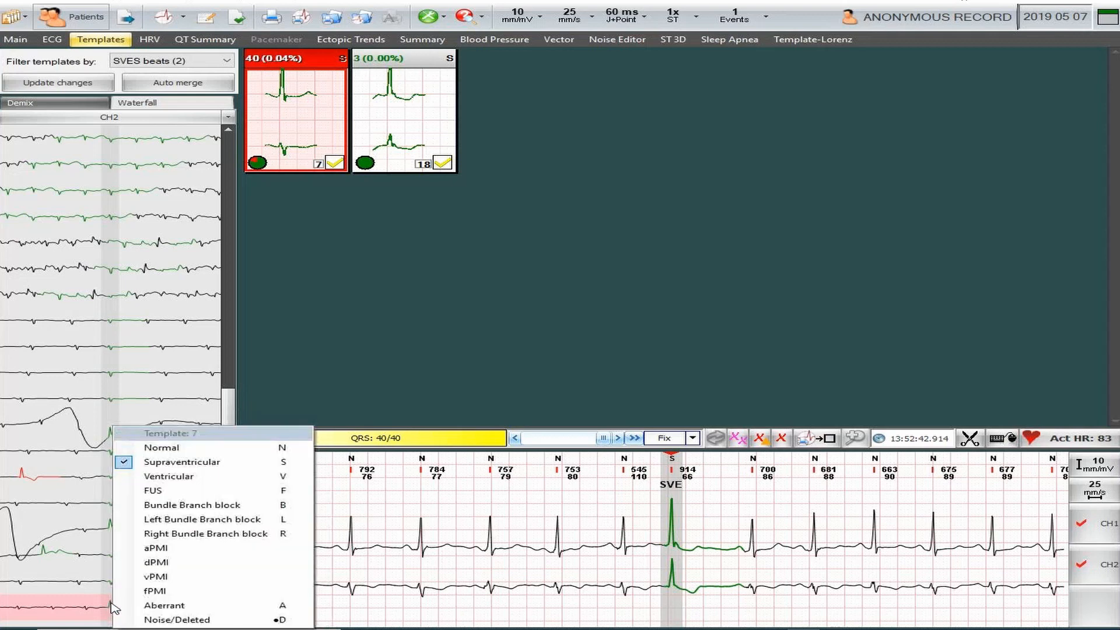
click(111, 608)
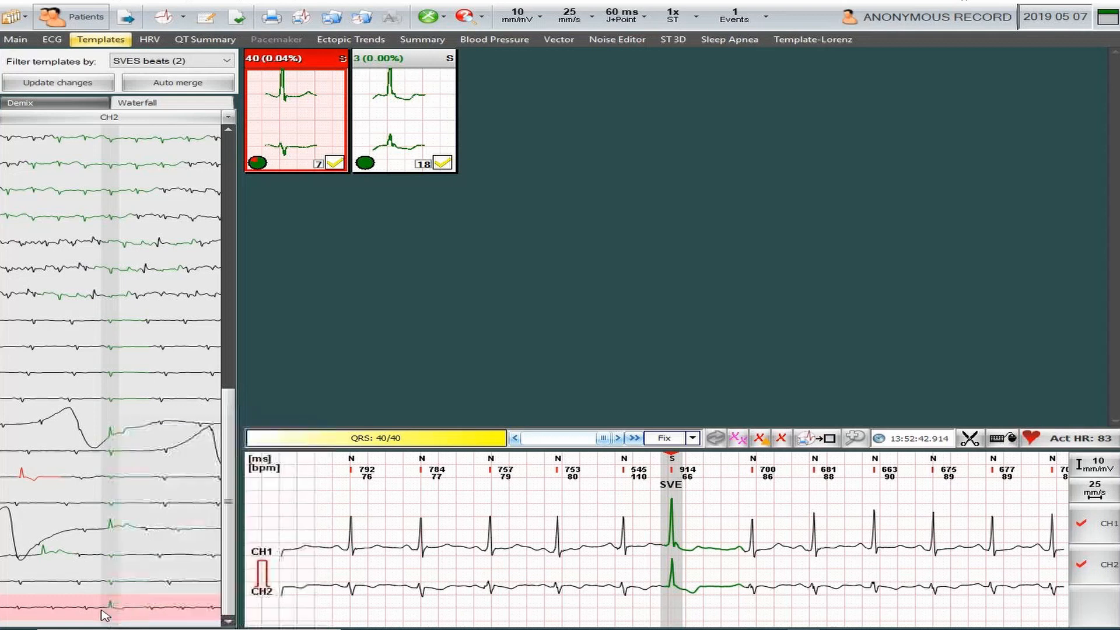
click(122, 528)
click(117, 434)
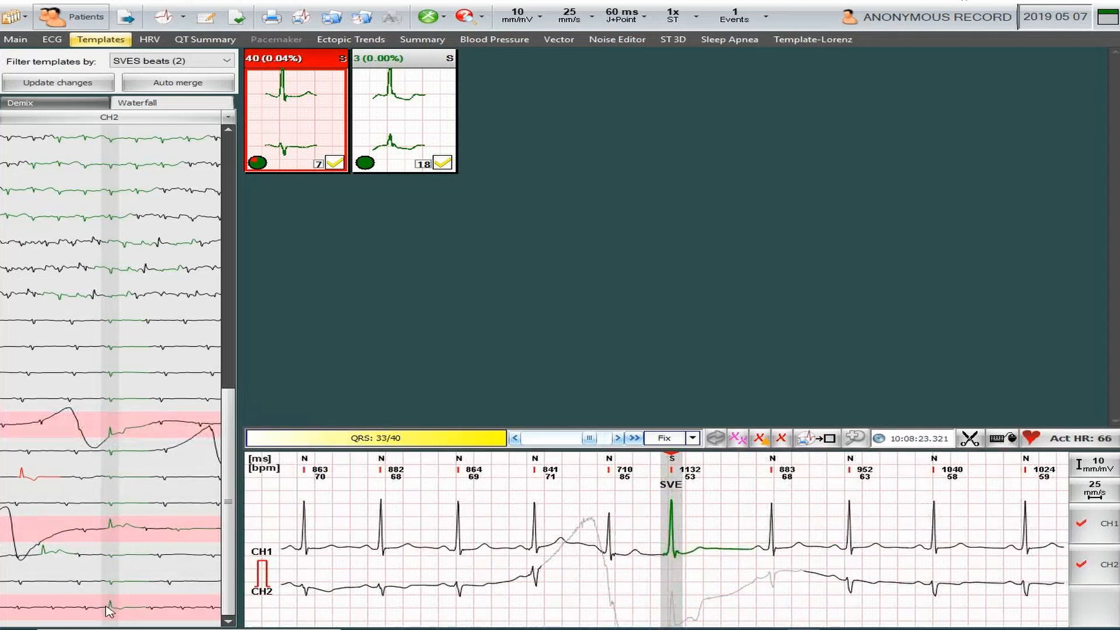
drag(229, 458, 261, 76)
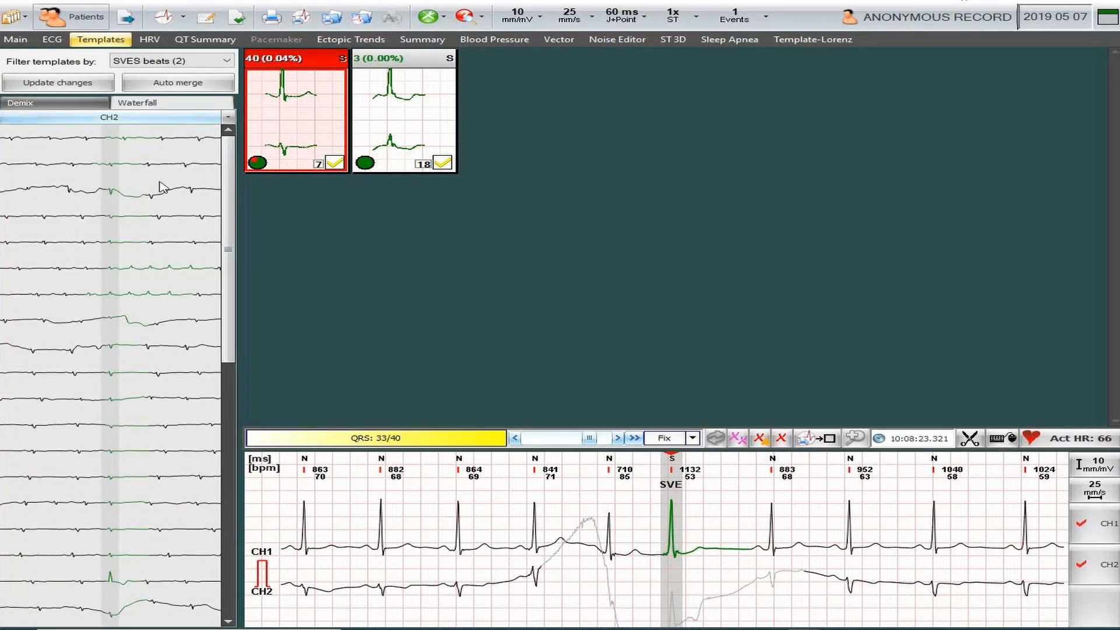
click(114, 581)
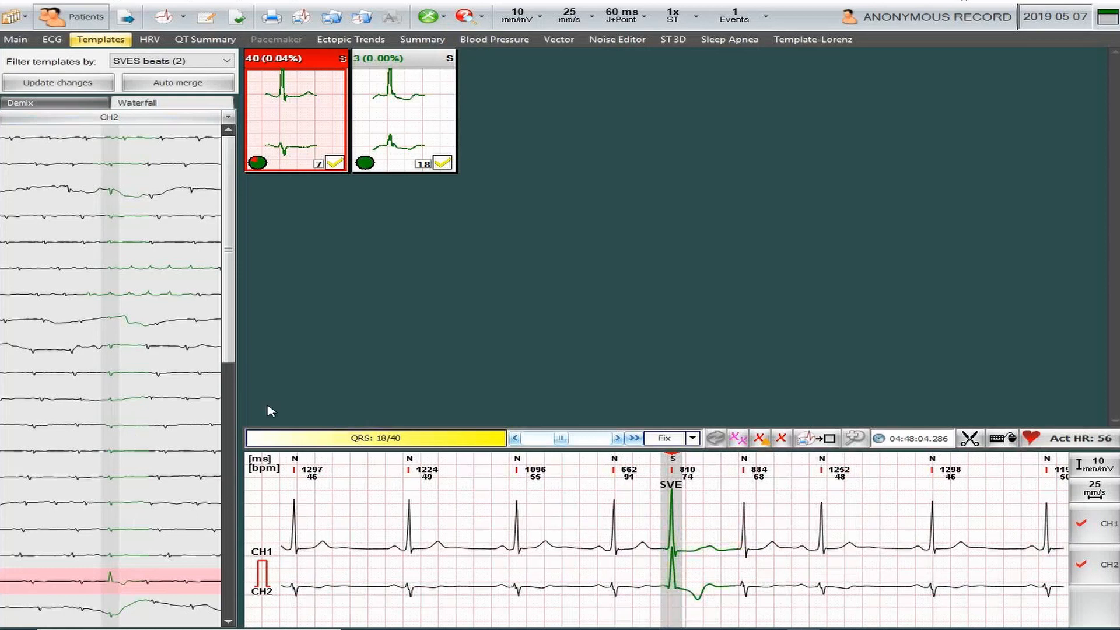
drag(234, 314, 260, 578)
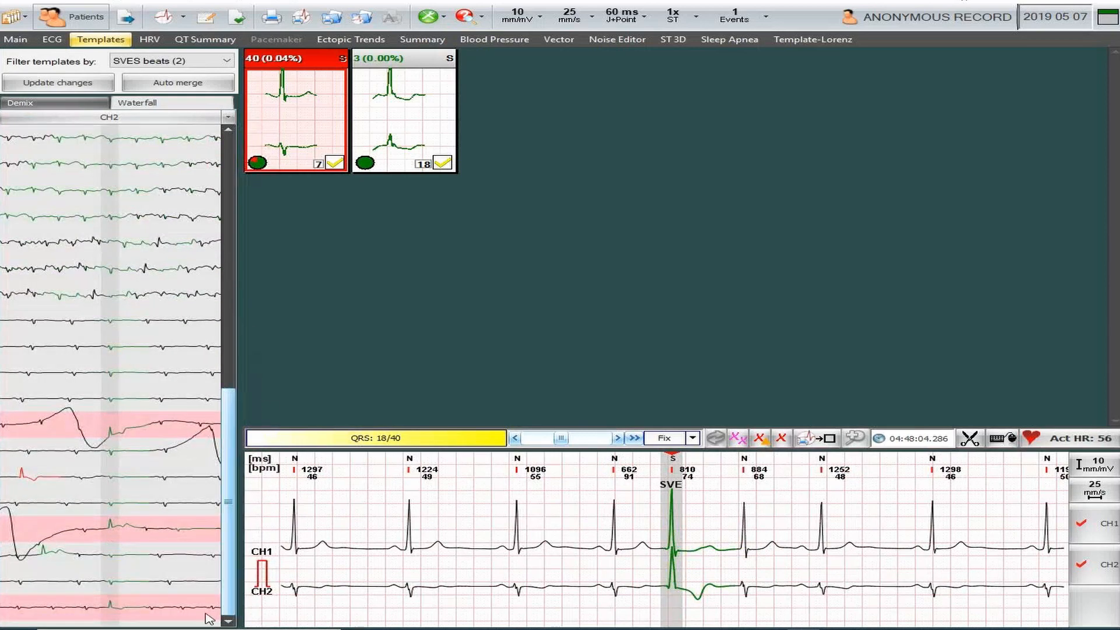
right_click(116, 531)
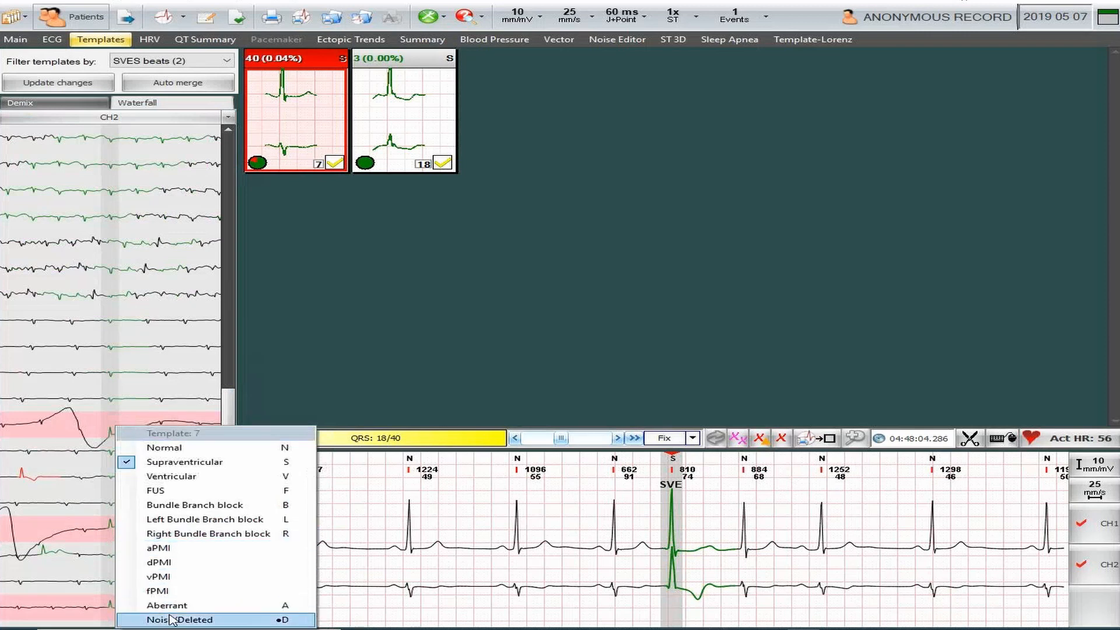
click(178, 477)
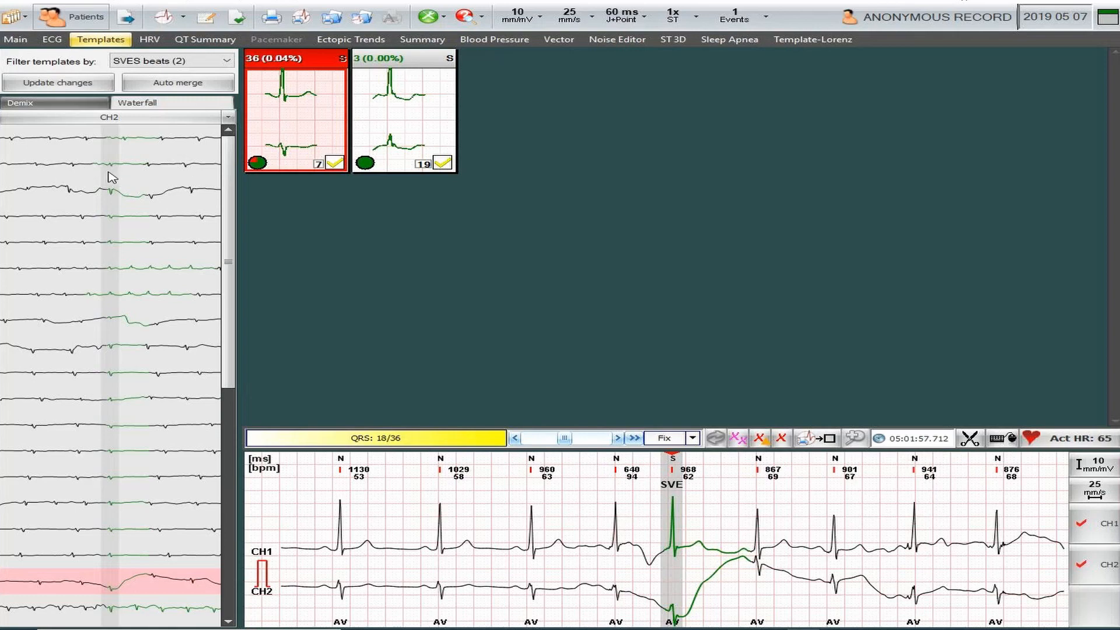
- Inspect the beats of template 7 and select beats 1 to 3, 9 and 19, leaving out beats 8 and 10
drag(114, 143, 113, 222)
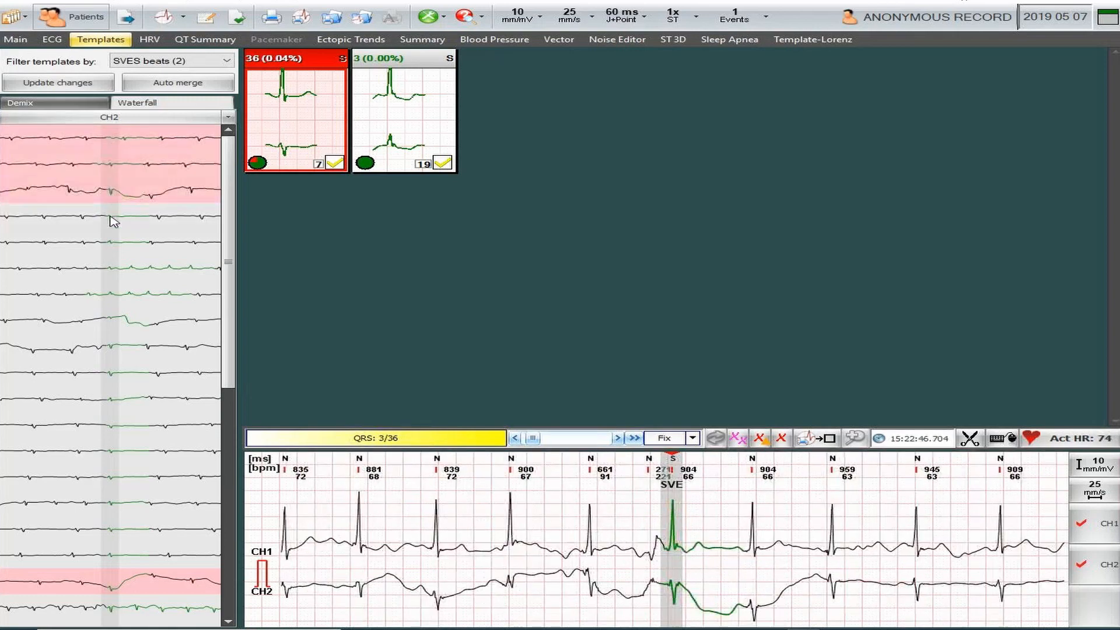
click(113, 323)
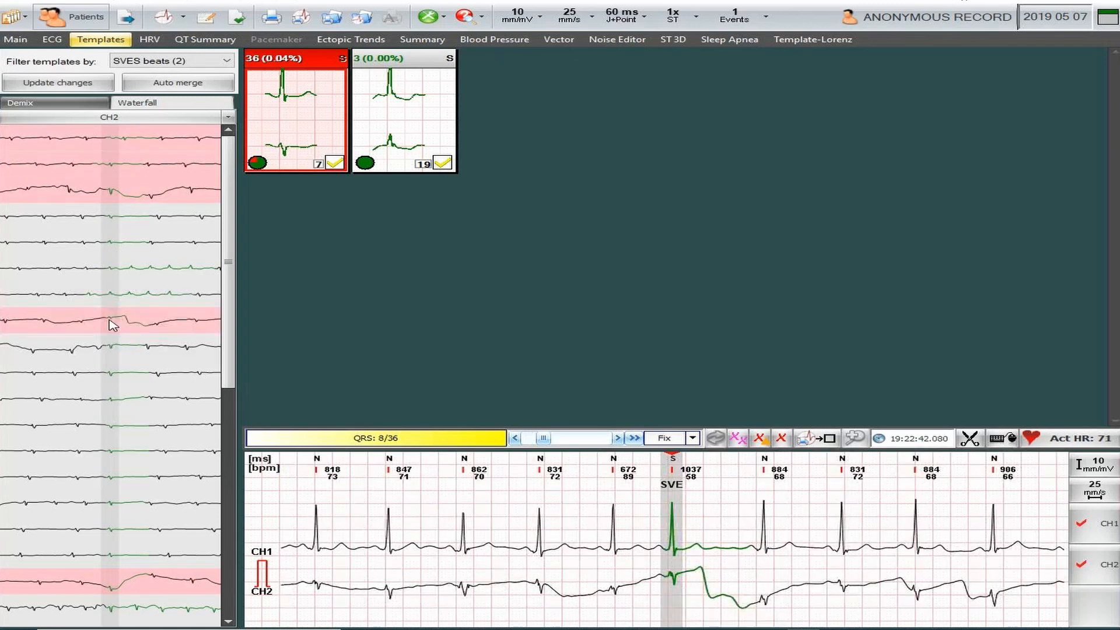
click(113, 326)
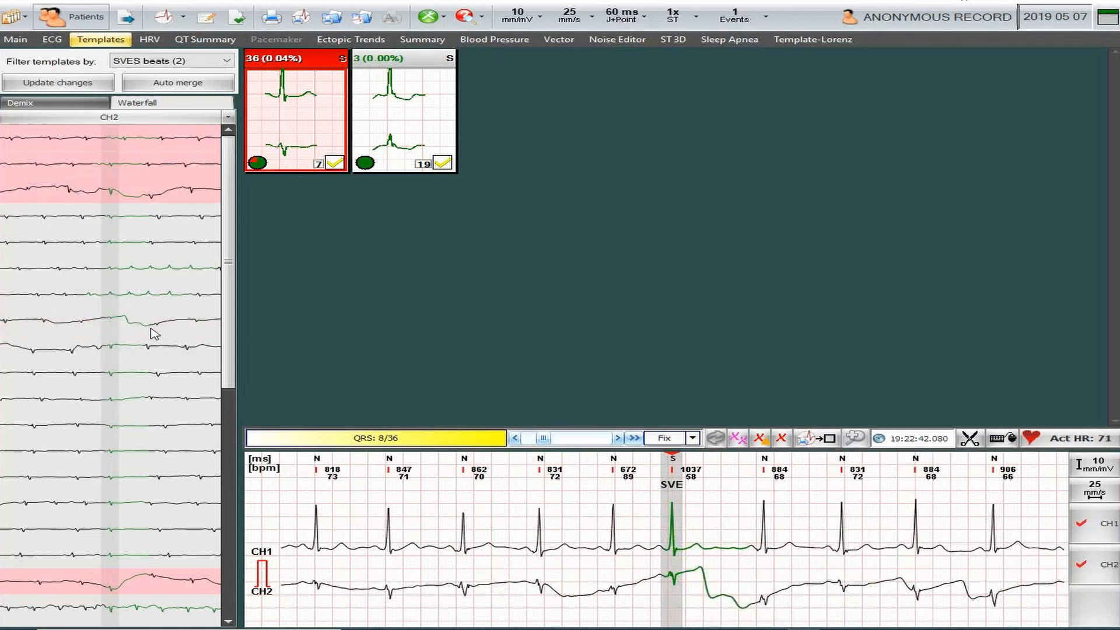
click(115, 350)
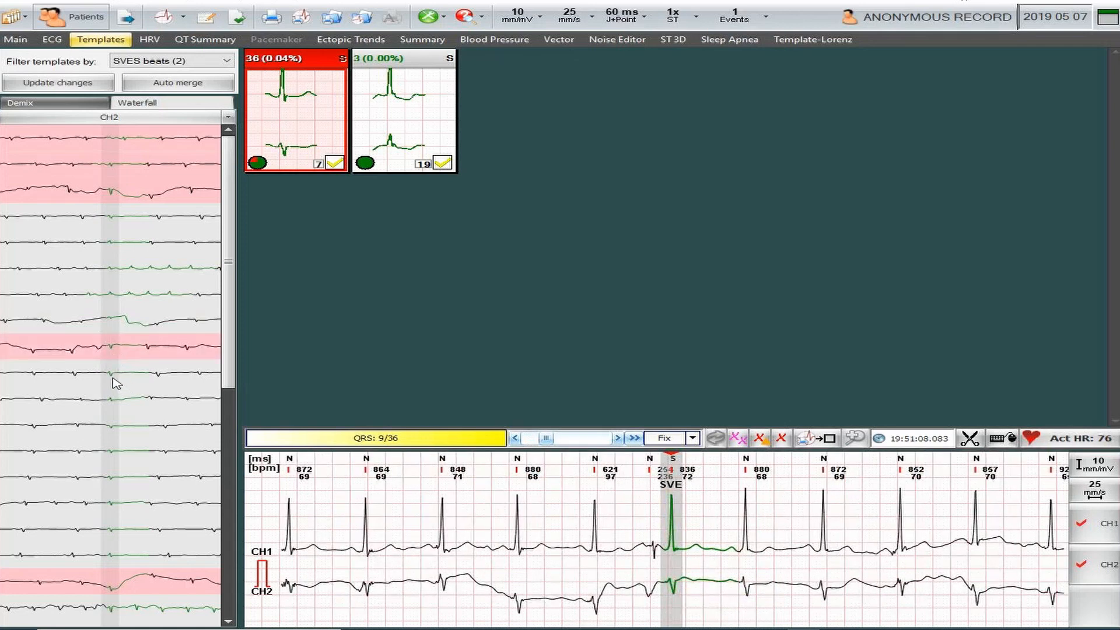
click(112, 375)
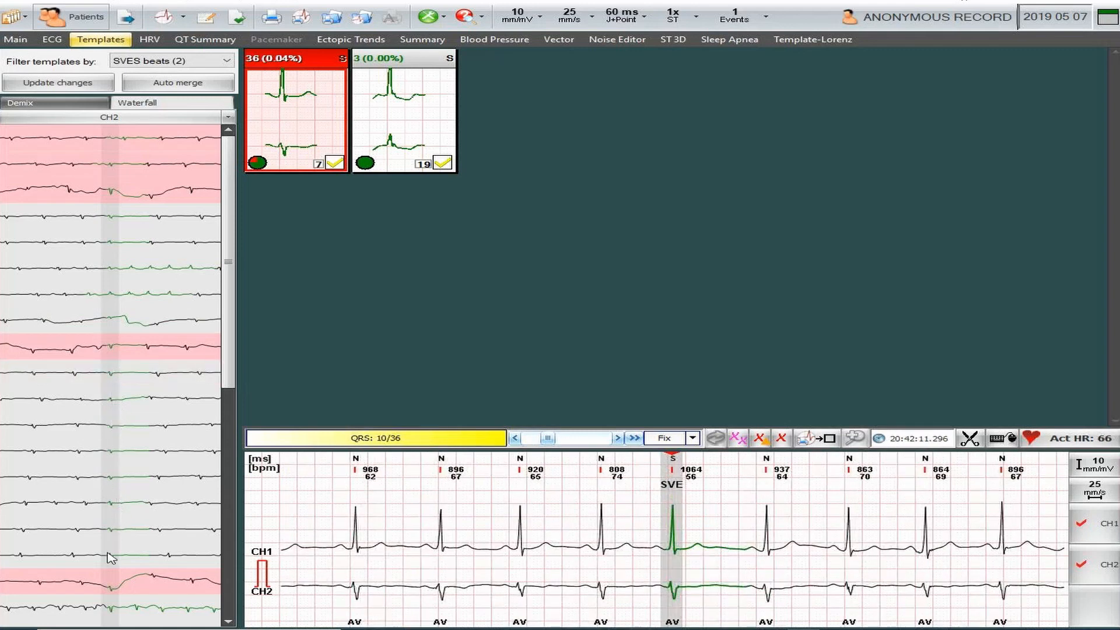
click(112, 613)
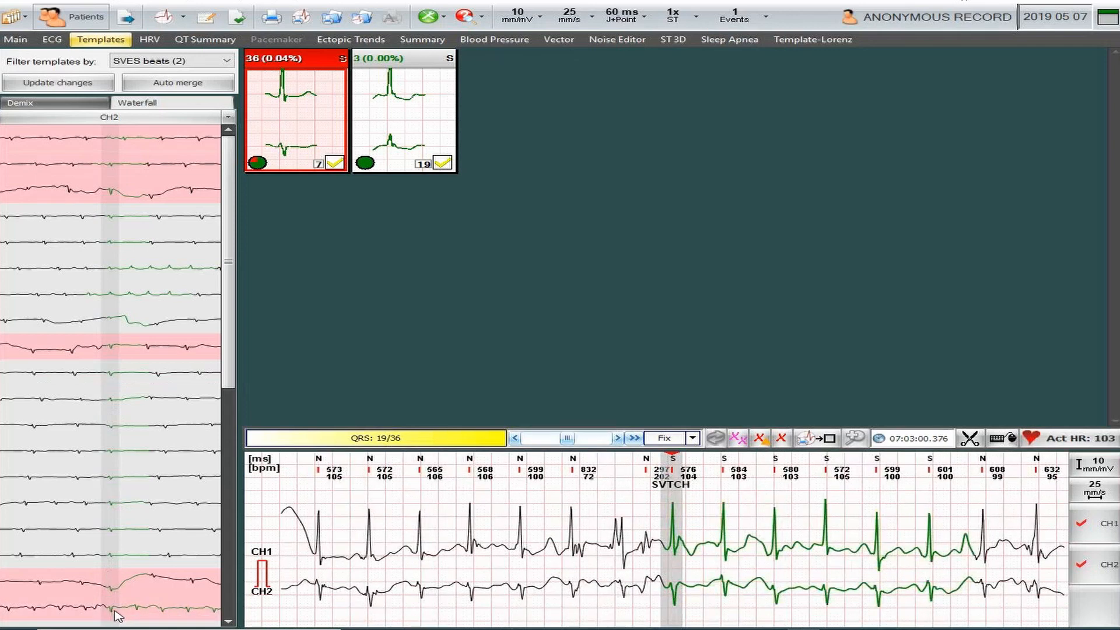
- Recheck beats 18 and 19 of template 7 and remove both from the selection
click(232, 609)
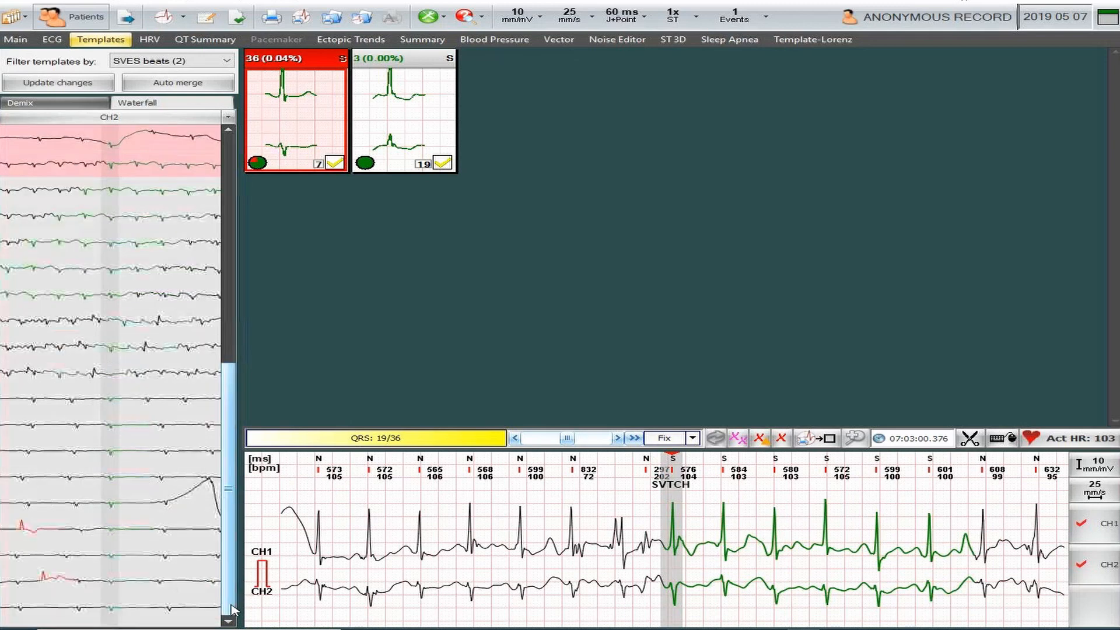
click(116, 148)
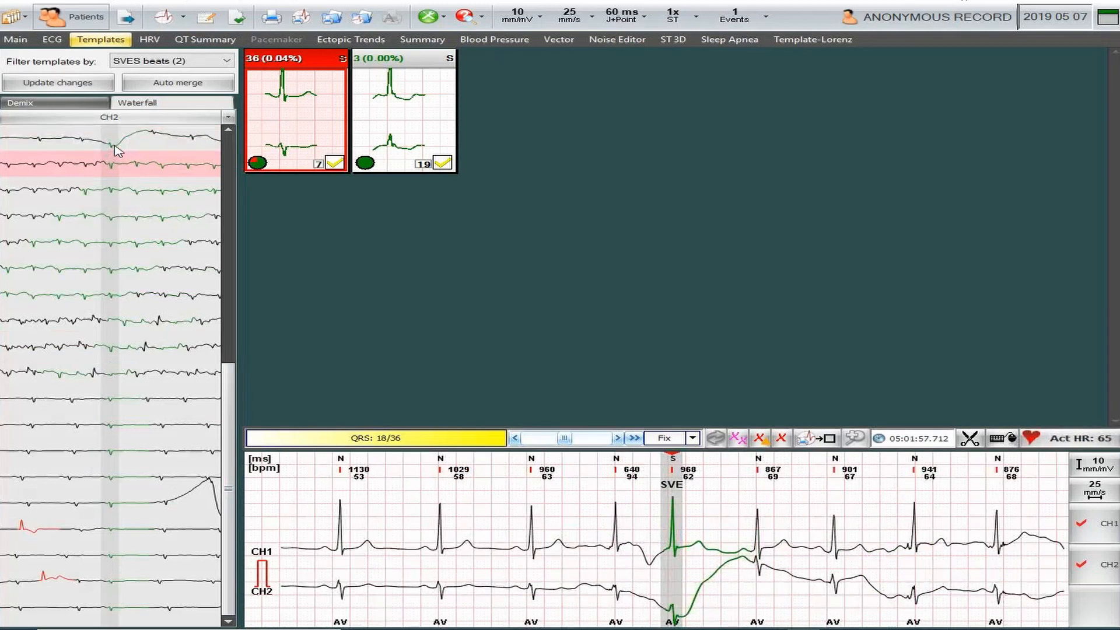
click(115, 170)
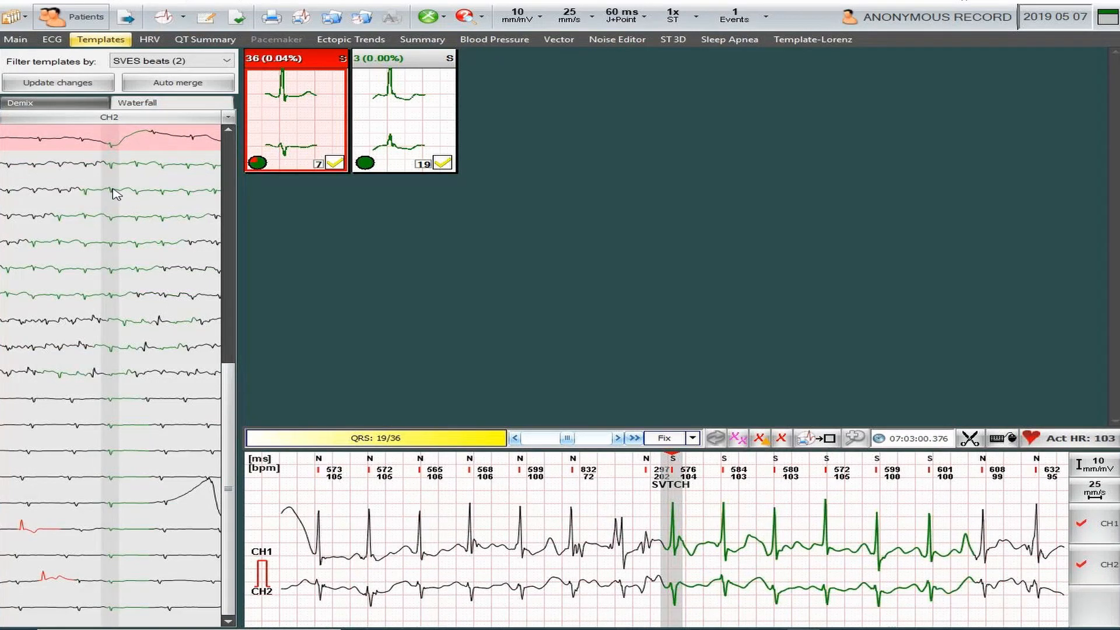
click(117, 168)
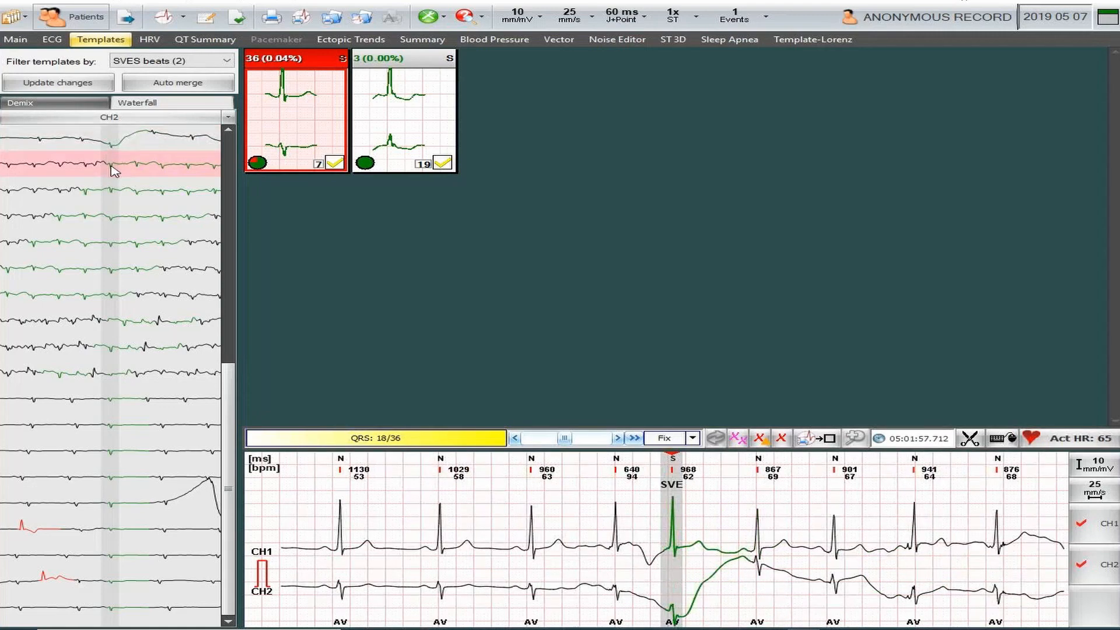
click(115, 169)
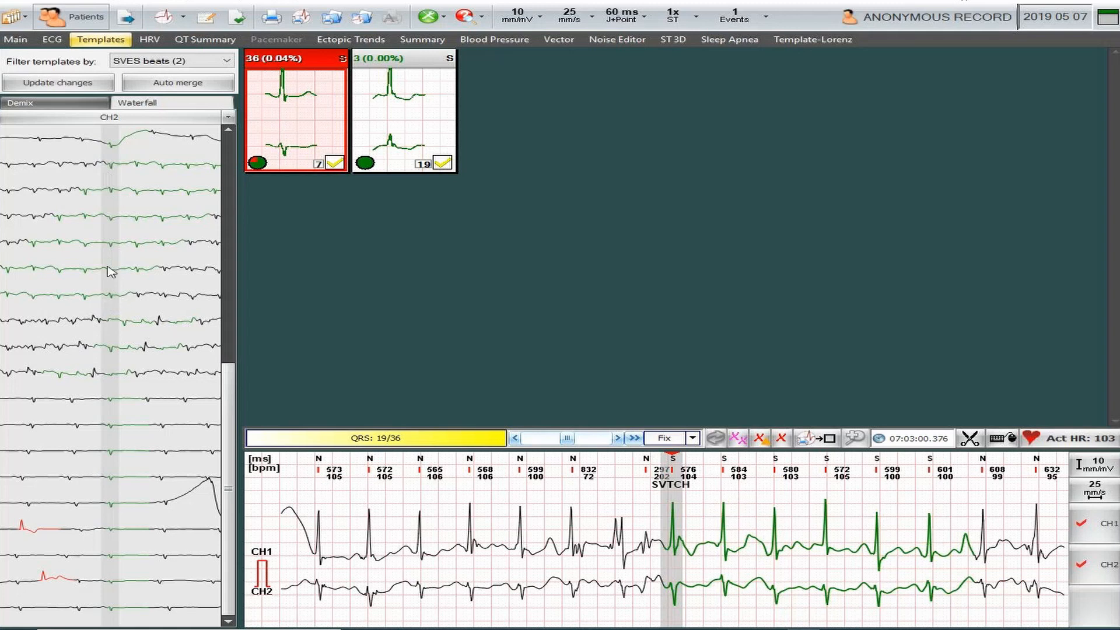
- Add beats 25 to 27 of template 7 to the selection and mark all selected beats as Noise/Deleted
click(114, 321)
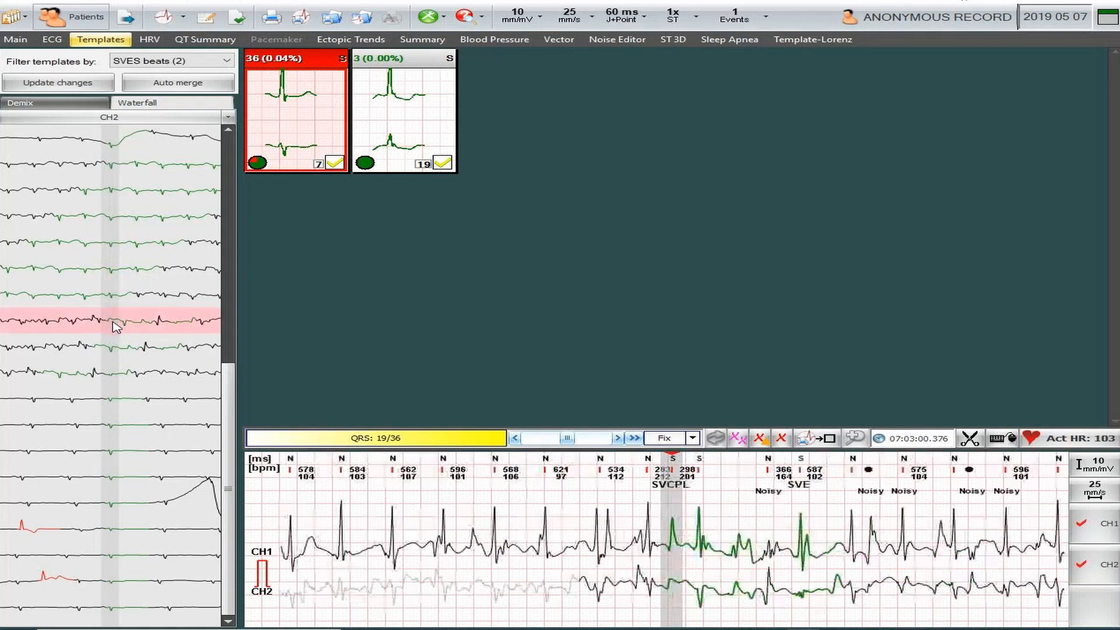
ctrl+click(114, 350)
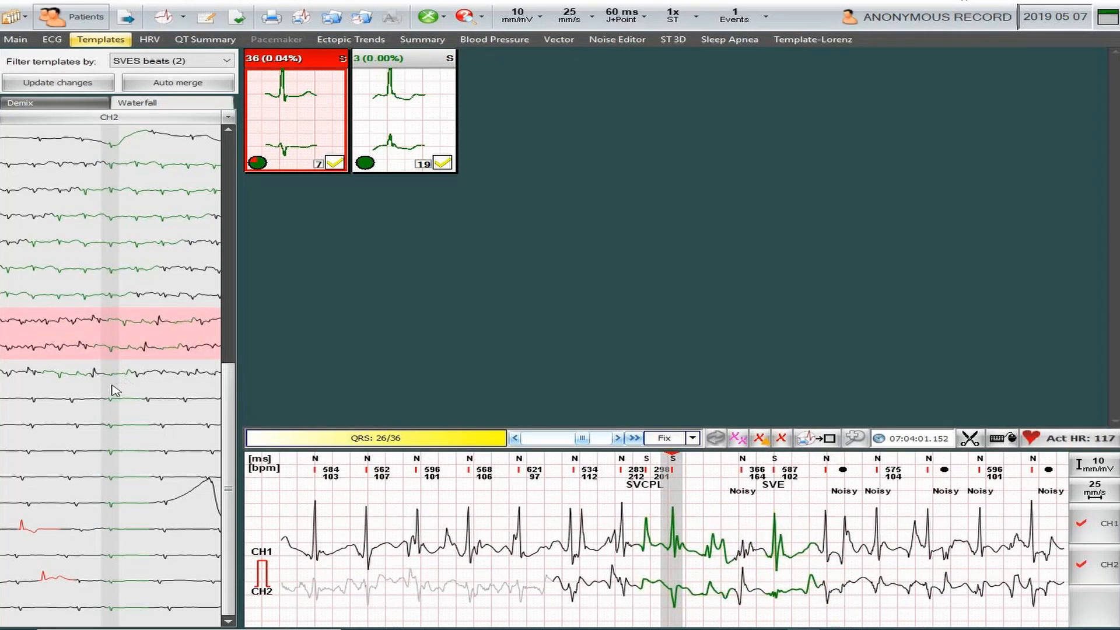
ctrl+click(111, 377)
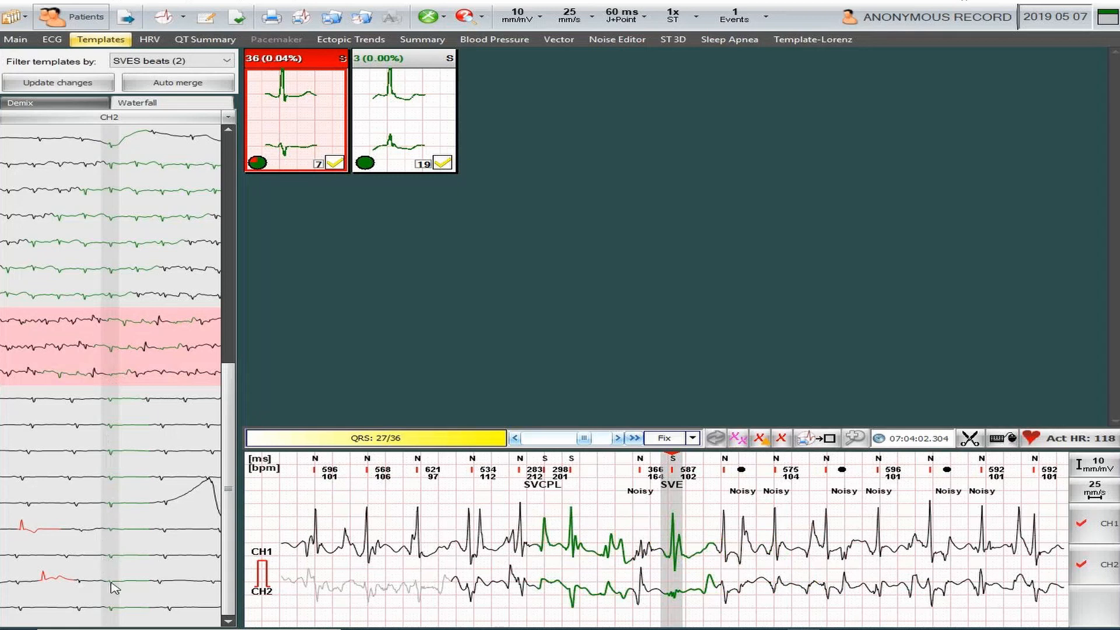
right_click(108, 341)
click(164, 533)
- Run the automatic merge on the SVES templates and check templates 19 and 7
click(178, 84)
click(391, 137)
click(300, 147)
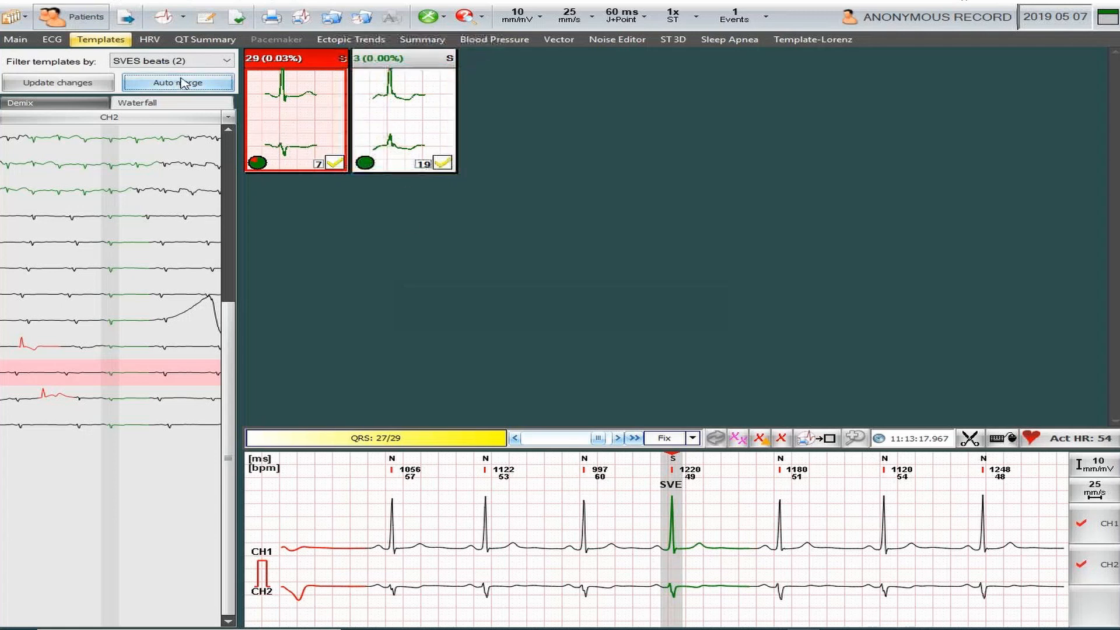
- Filter the templates by VES beats and automatically merge the similar ones
click(225, 61)
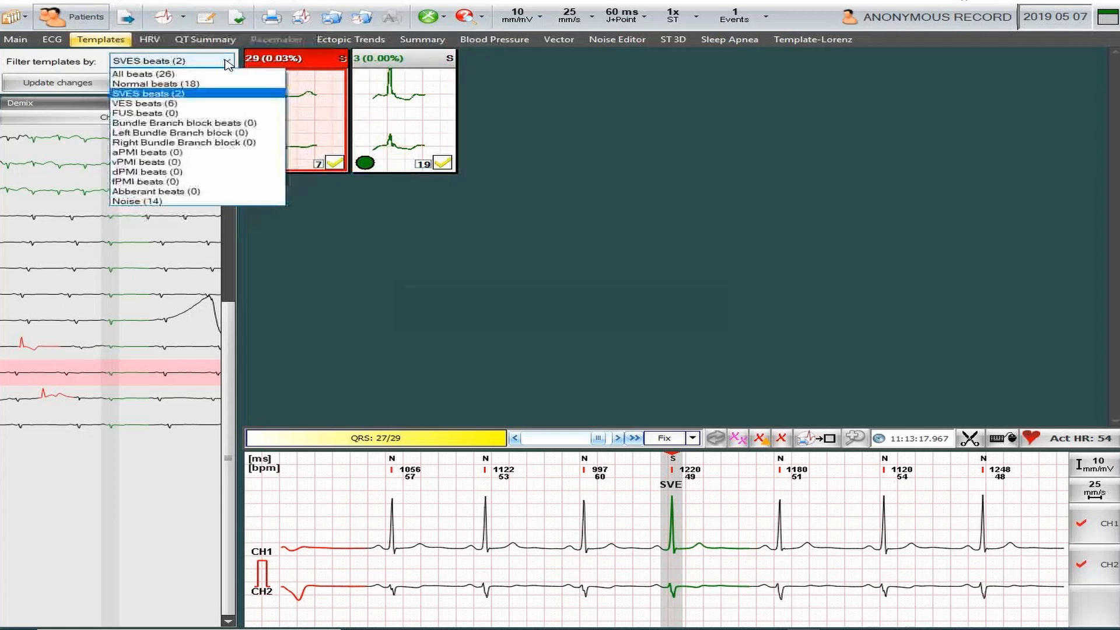
click(146, 103)
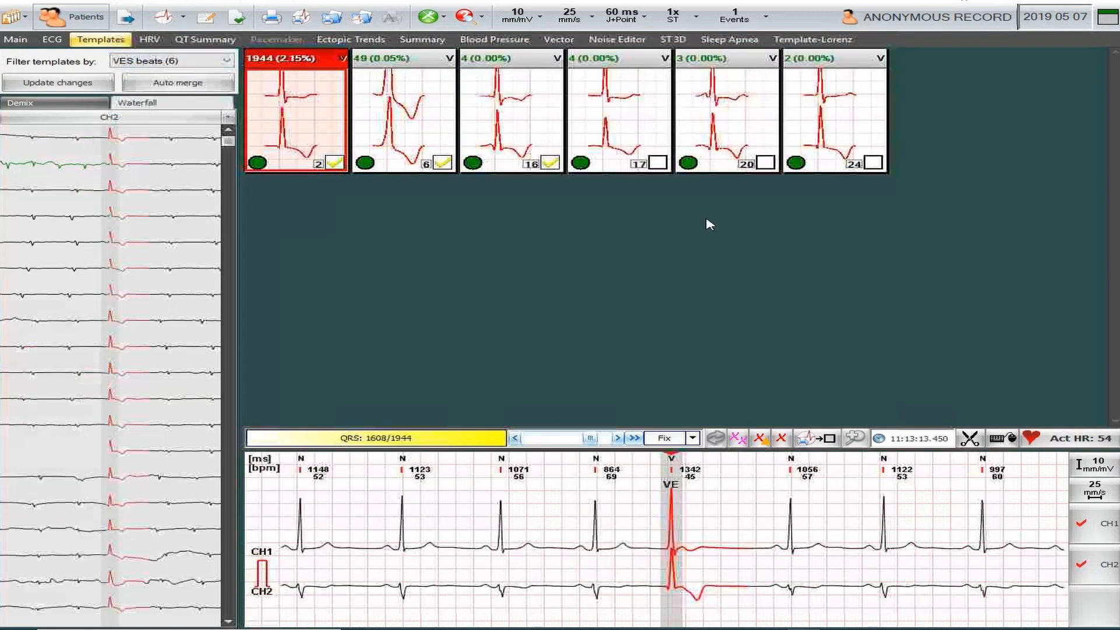
click(182, 86)
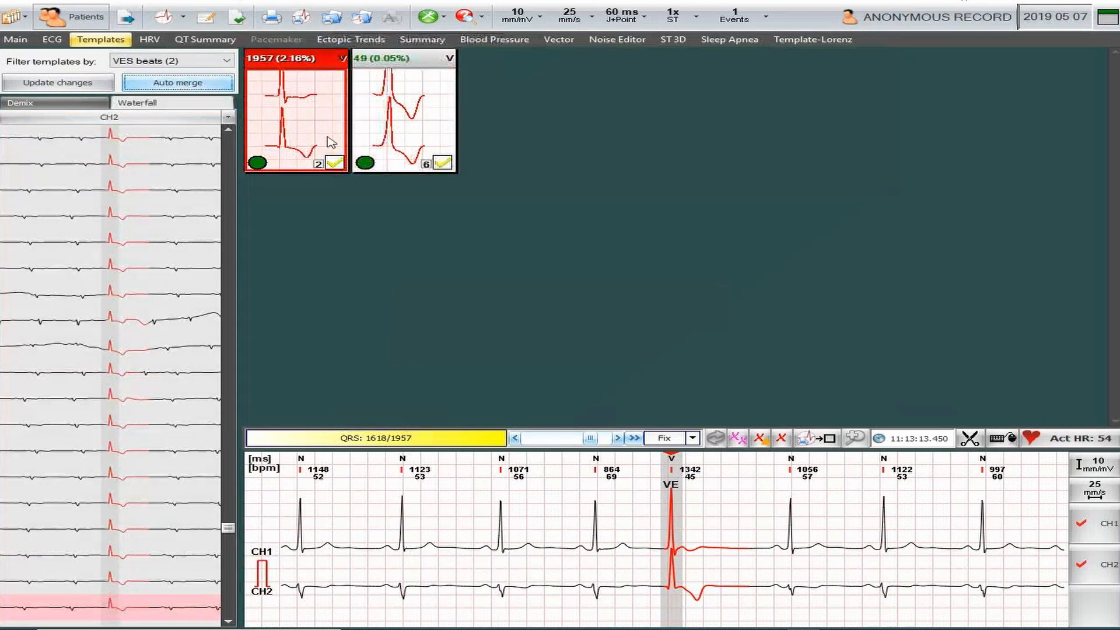